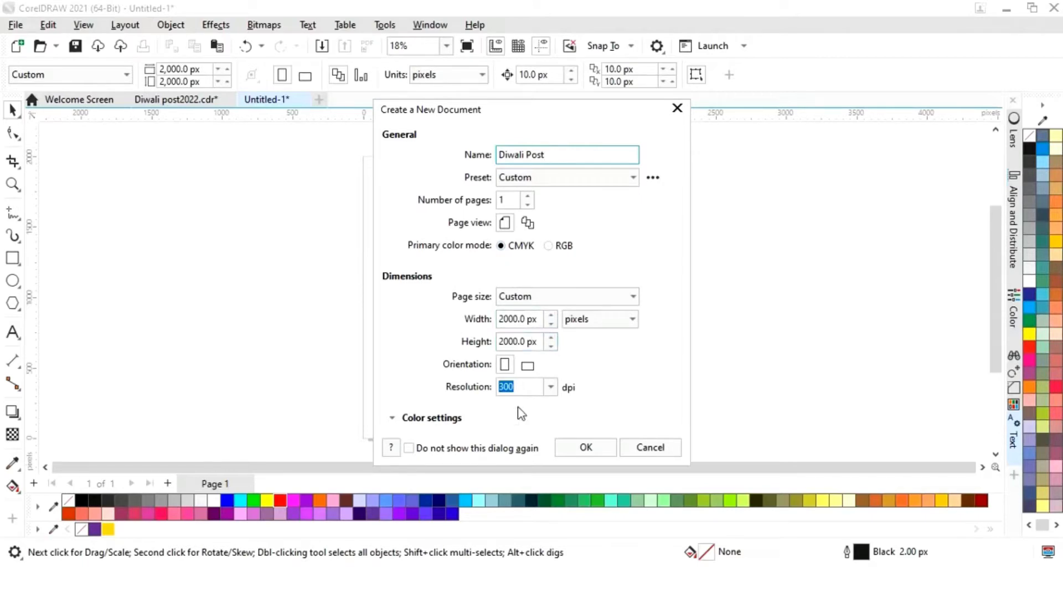
- Confirm the new Diwali Post document at 2000 × 2000 px and 300 dpi
{"action": "left_click", "coordinate": [586, 447]}
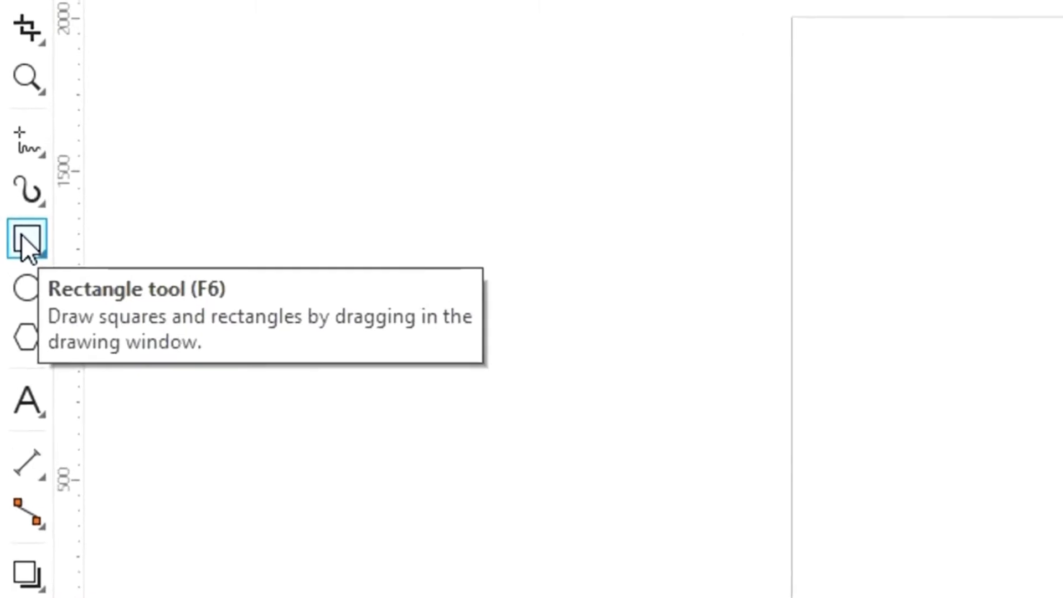
- Draw a square with the Rectangle tool and size it to 2000 × 2000 px
{"action": "left_click", "coordinate": [12, 258]}
{"action": "left_click_drag", "start_coordinate": [403, 208], "coordinate": [598, 405]}
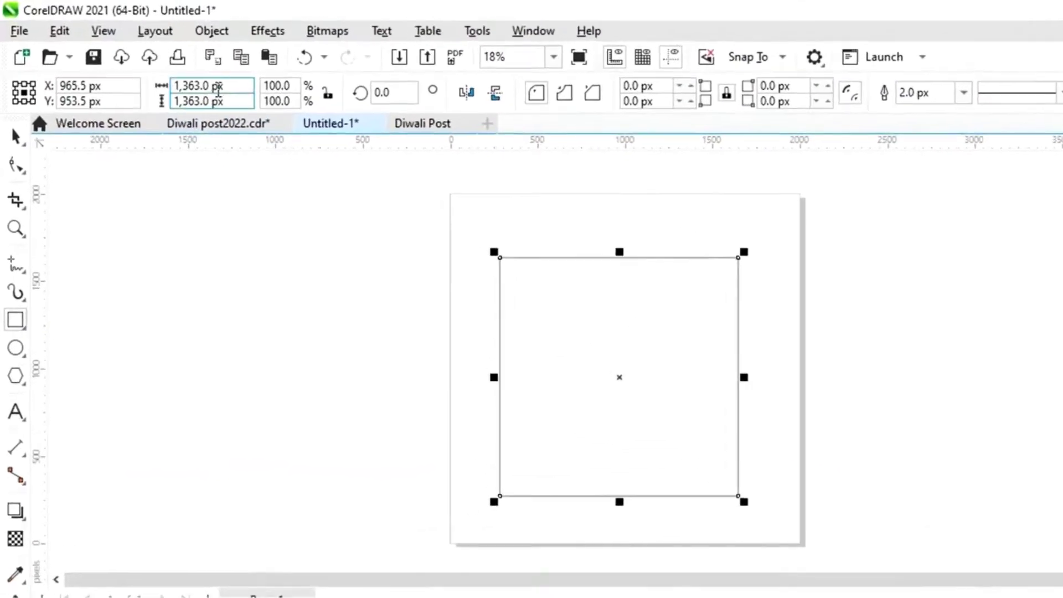
{"action": "left_click_drag", "start_coordinate": [186, 69], "coordinate": [133, 68]}
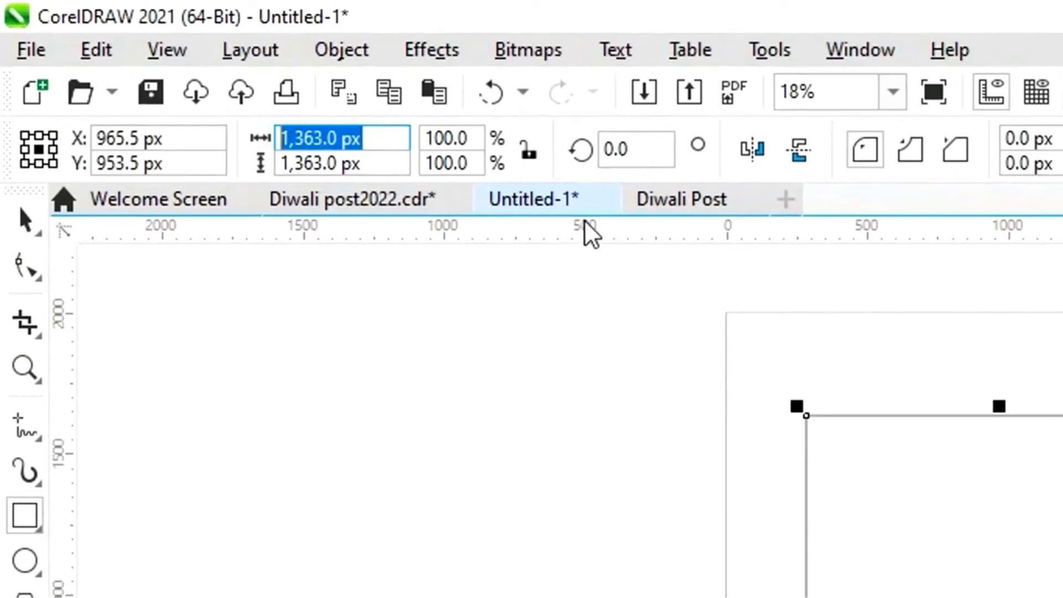
{"action": "type", "text": "2000"}
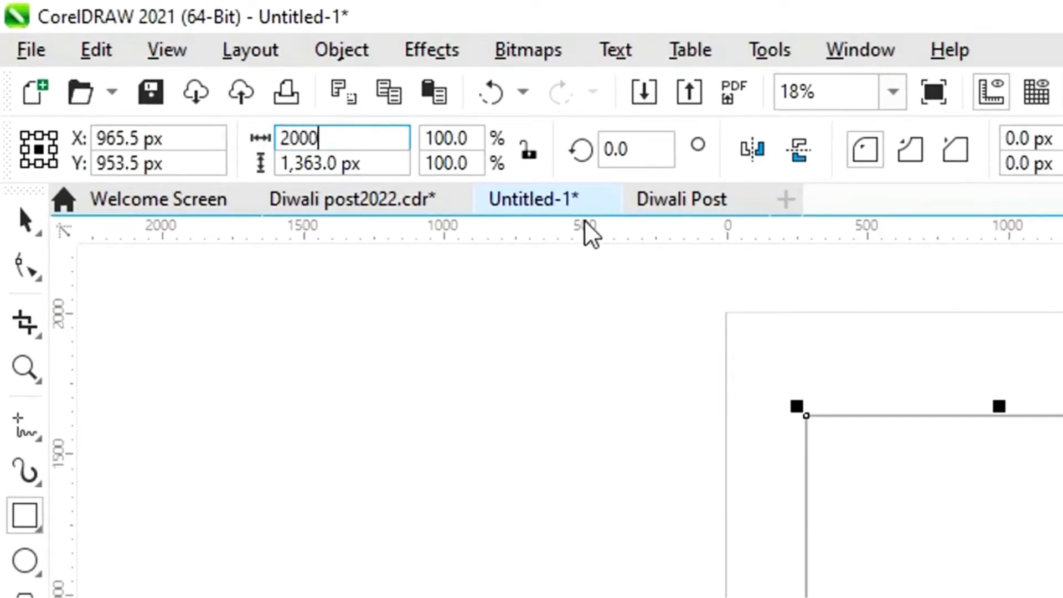
{"action": "key", "text": "Tab"}
{"action": "type", "text": "2,0"}
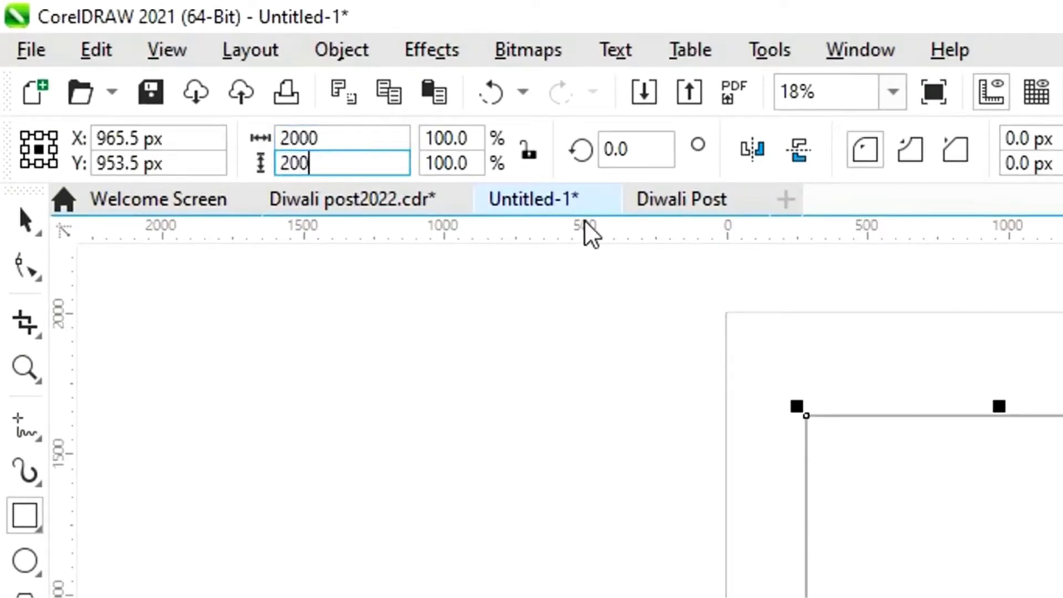
{"action": "type", "text": "00"}
{"action": "key", "text": "Return"}
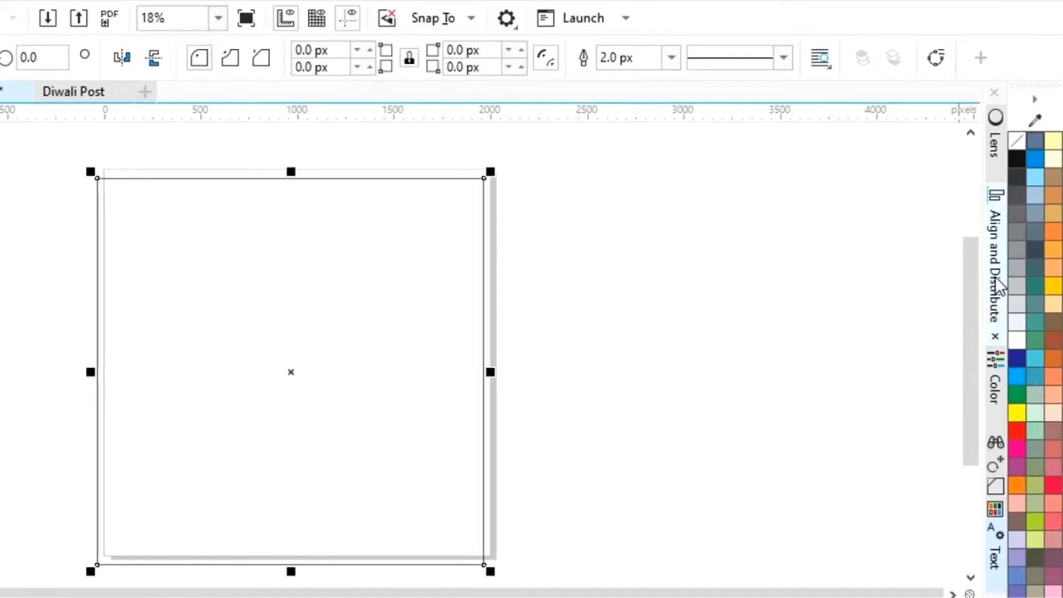
- Align the square's centre to the point 1000, 1000 px, then reselect it
{"action": "left_click", "coordinate": [998, 286]}
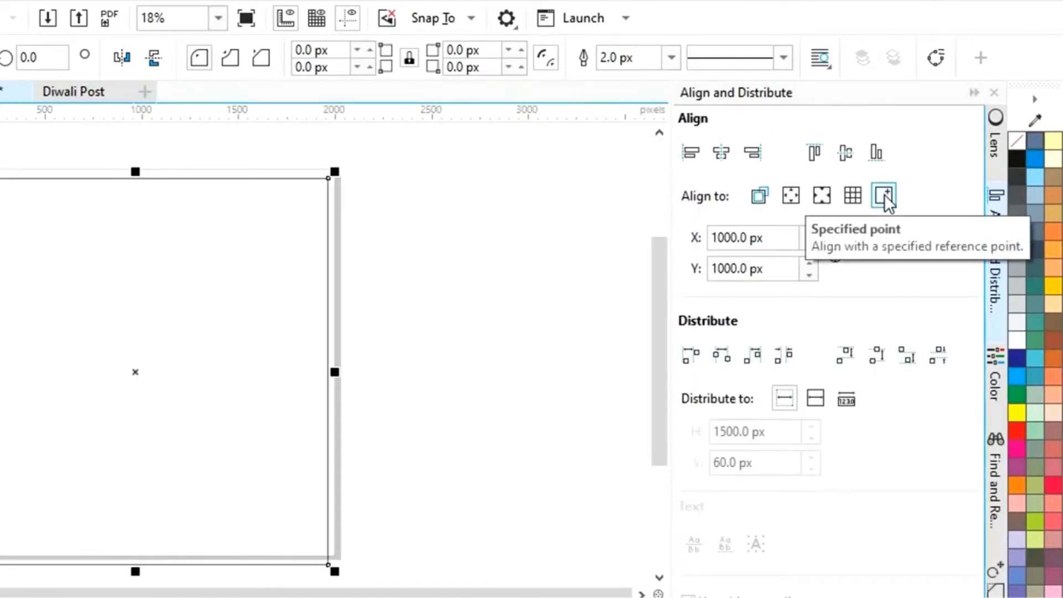
{"action": "left_click", "coordinate": [723, 151]}
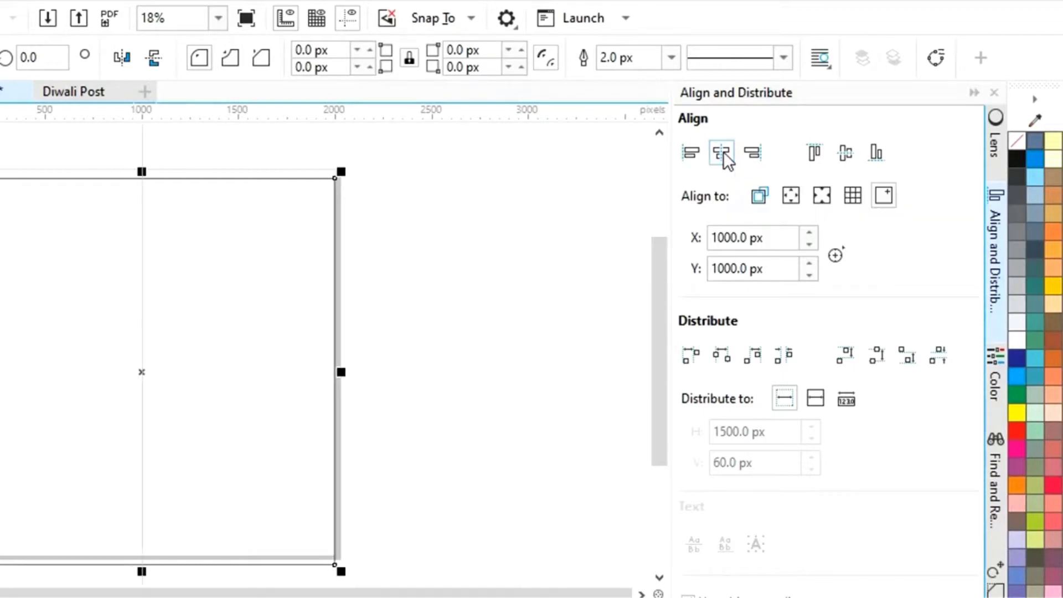
{"action": "left_click", "coordinate": [845, 153]}
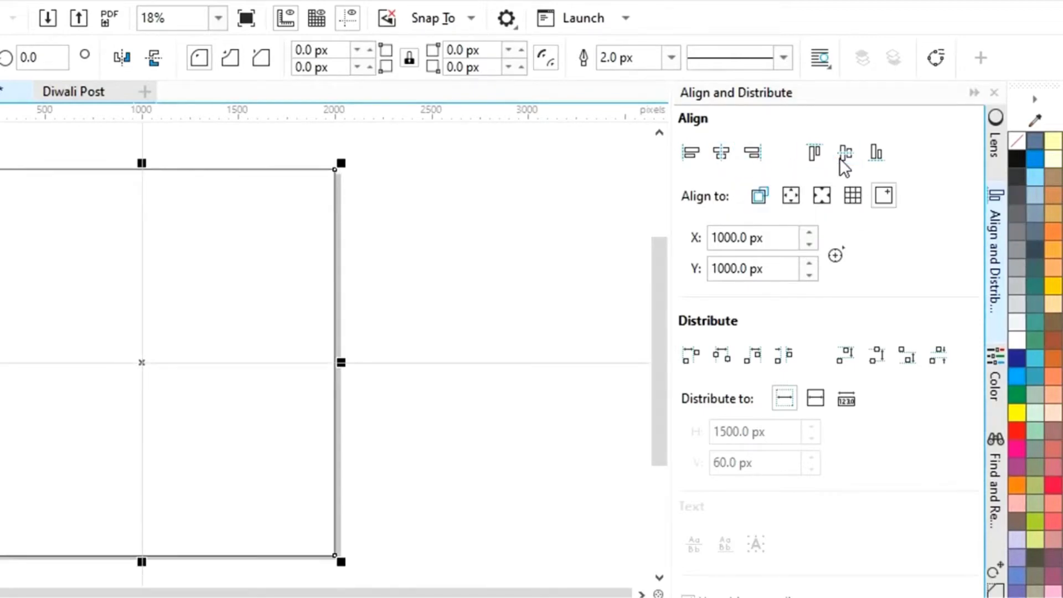
{"action": "left_click", "coordinate": [973, 92]}
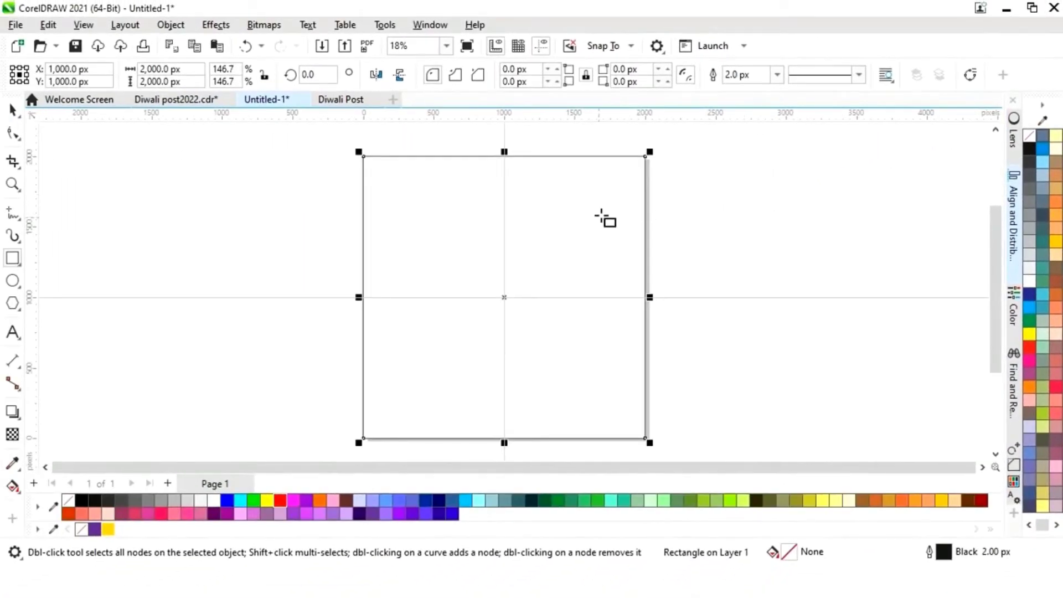
{"action": "left_click", "coordinate": [12, 111]}
{"action": "left_click", "coordinate": [247, 201]}
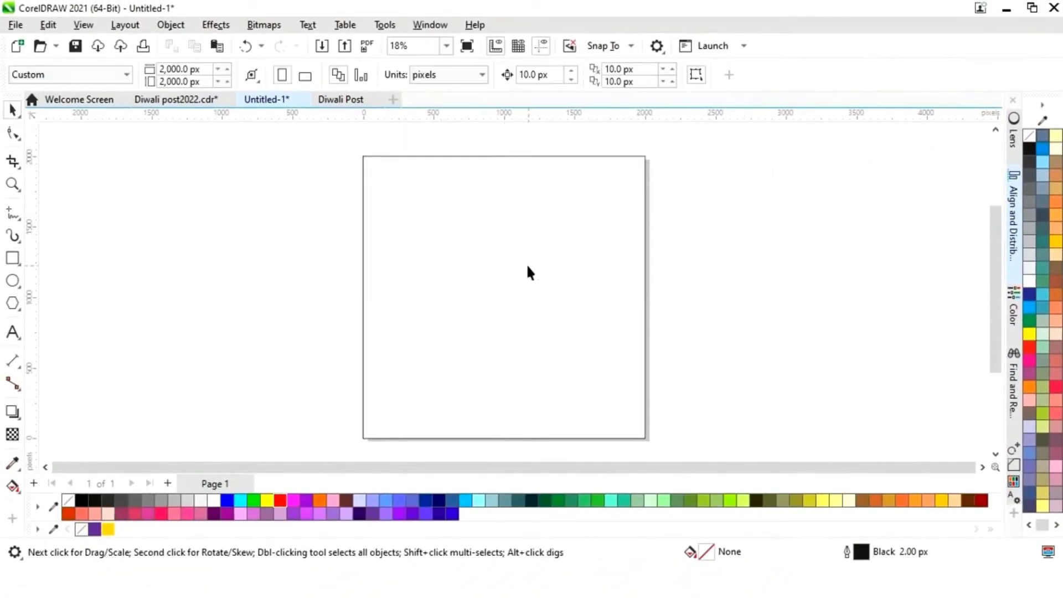
{"action": "left_click", "coordinate": [539, 247]}
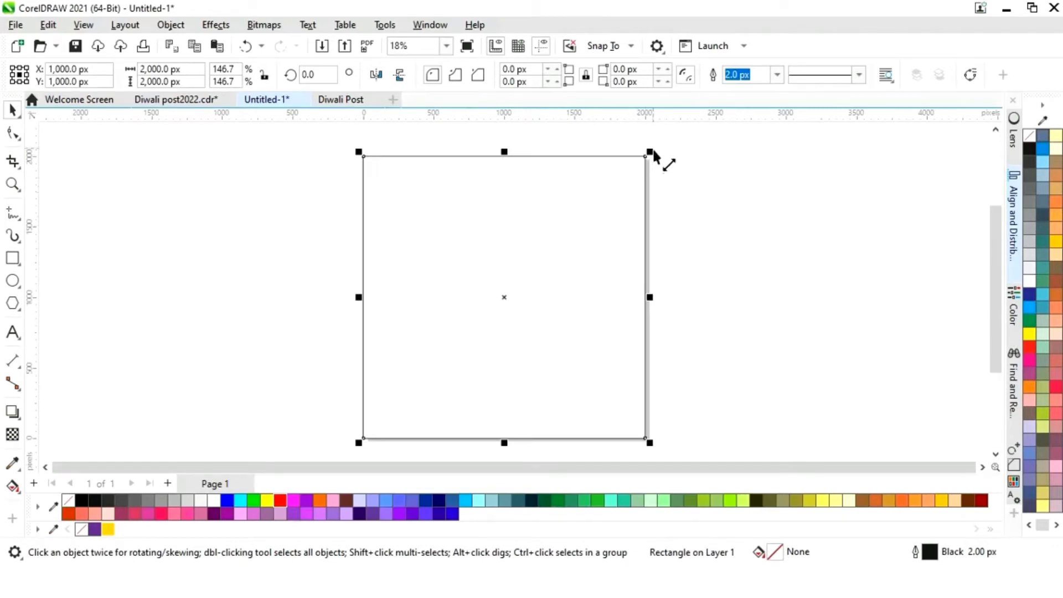
- Make a slightly smaller inner copy, filling the outer square yellow and the inner purple
{"action": "left_click_drag", "start_coordinate": [650, 152], "coordinate": [645, 158]}
{"action": "left_click", "coordinate": [705, 210]}
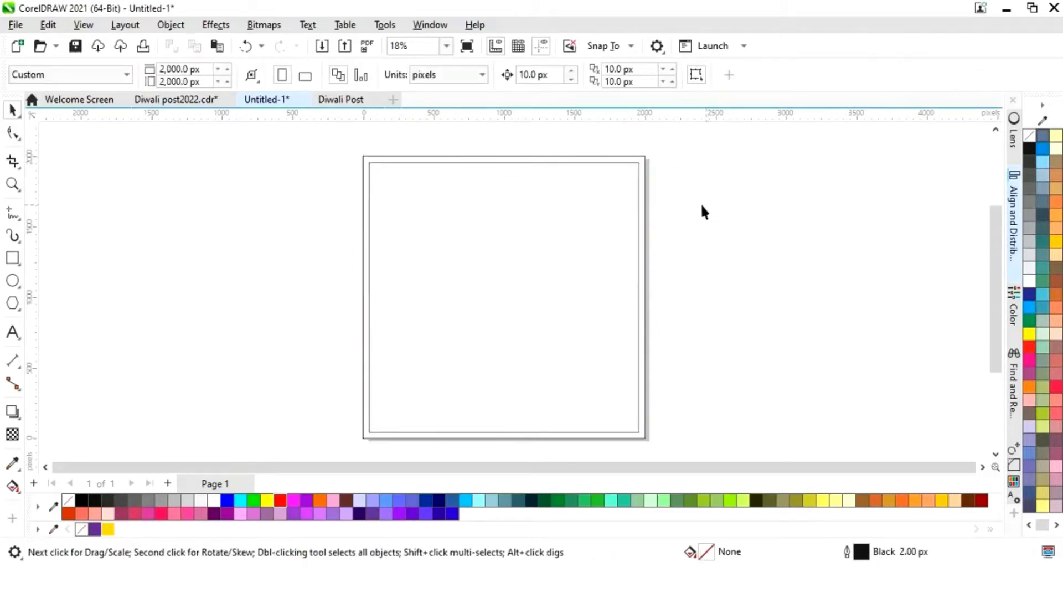
{"action": "left_click", "coordinate": [644, 207]}
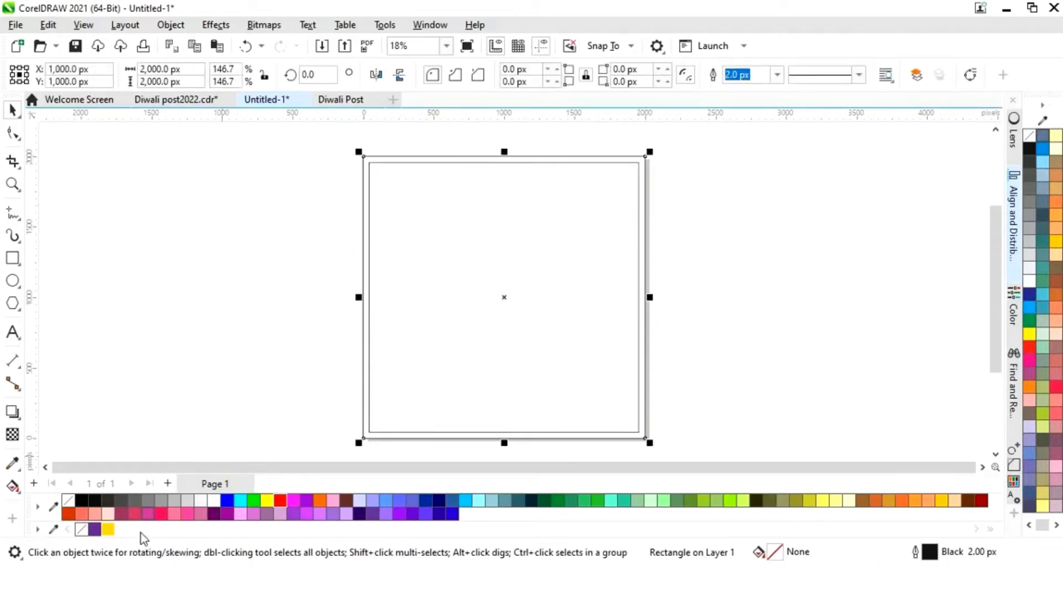
{"action": "left_click", "coordinate": [108, 530]}
{"action": "left_click", "coordinate": [310, 379]}
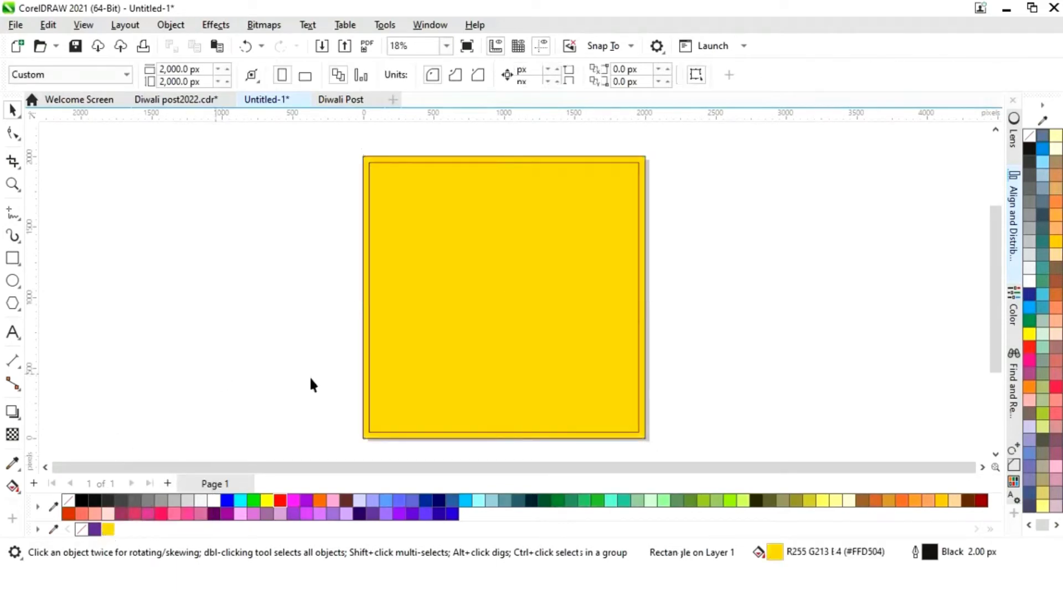
{"action": "left_click", "coordinate": [446, 379]}
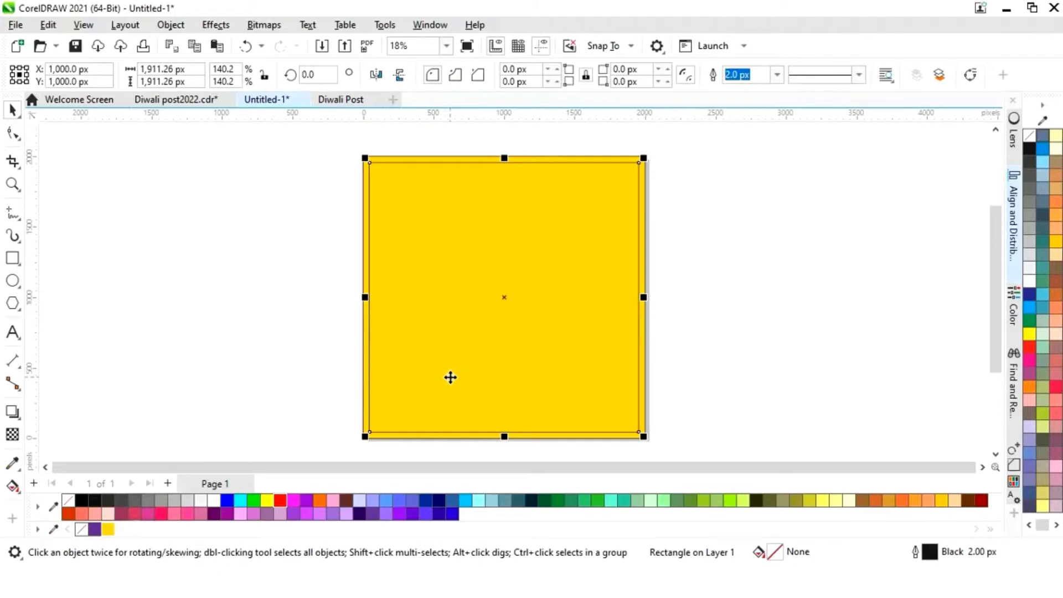
{"action": "left_click", "coordinate": [95, 530]}
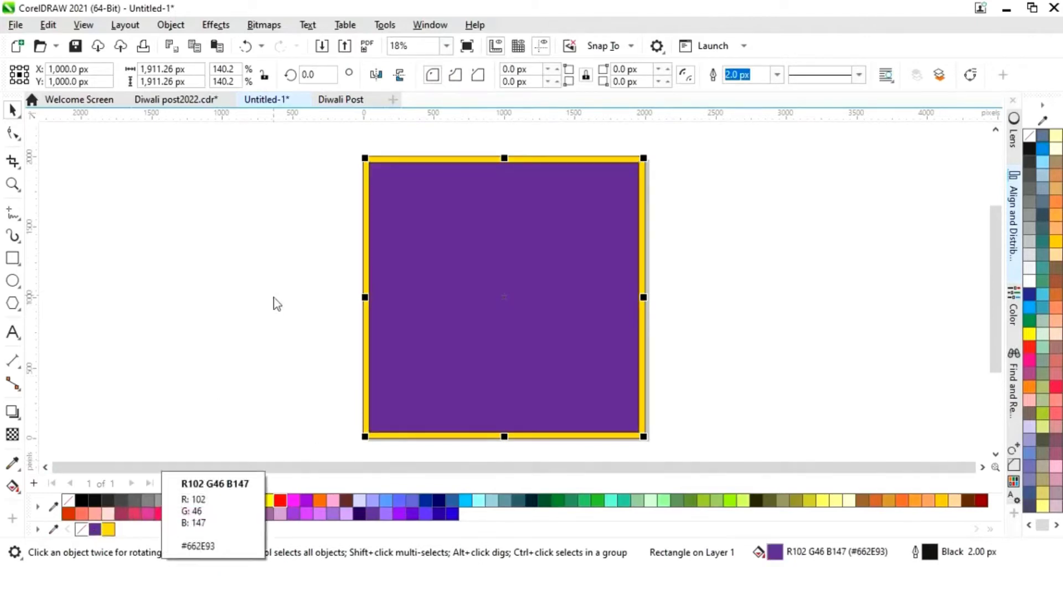
- Remove the outlines from both squares and select the purple inner square
{"action": "left_click", "coordinate": [315, 251]}
{"action": "left_click_drag", "start_coordinate": [341, 144], "coordinate": [677, 448]}
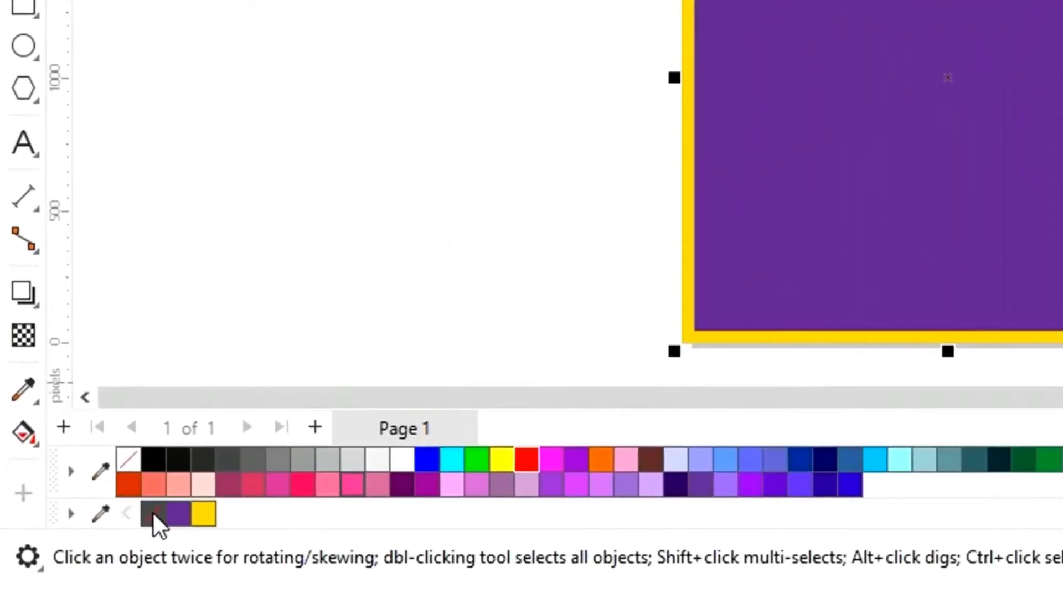
{"action": "left_click", "coordinate": [374, 294]}
{"action": "left_click", "coordinate": [862, 136]}
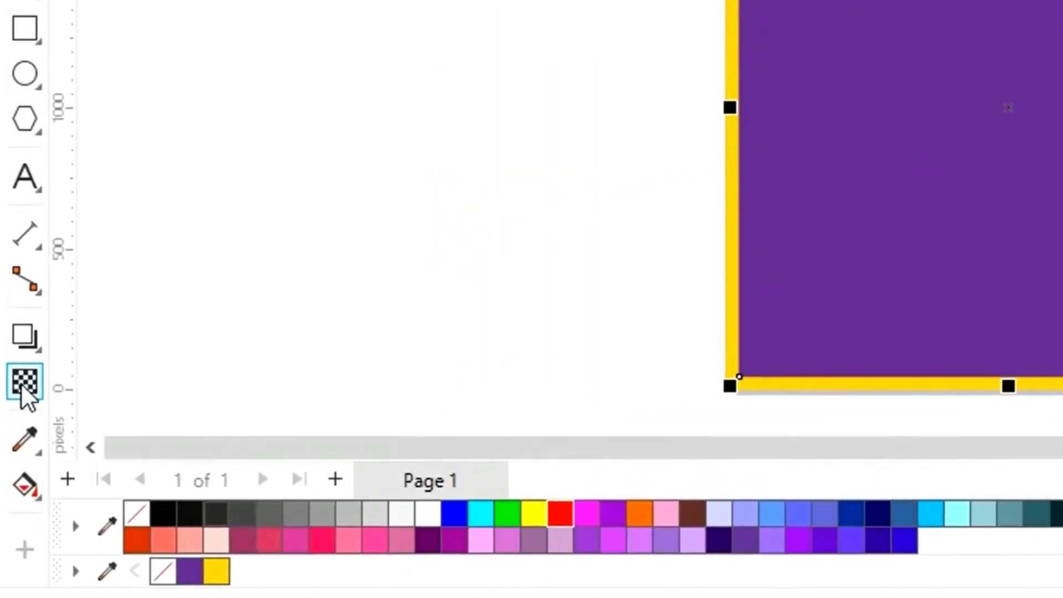
- Apply a centred elliptical fountain transparency to the purple square so yellow glows through
{"action": "left_click", "coordinate": [23, 389]}
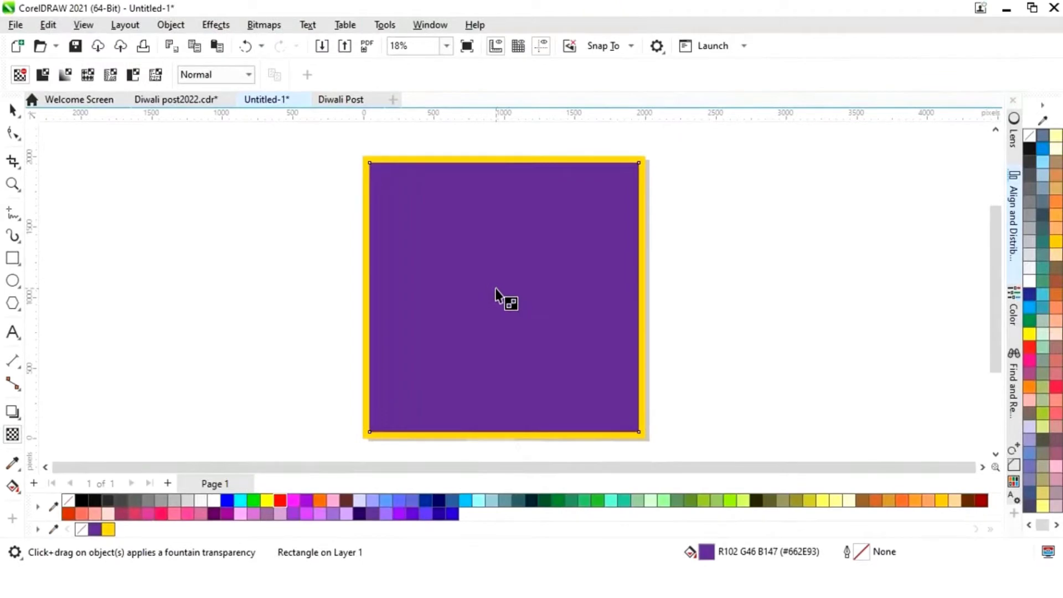
{"action": "left_click_drag", "start_coordinate": [498, 294], "coordinate": [634, 292]}
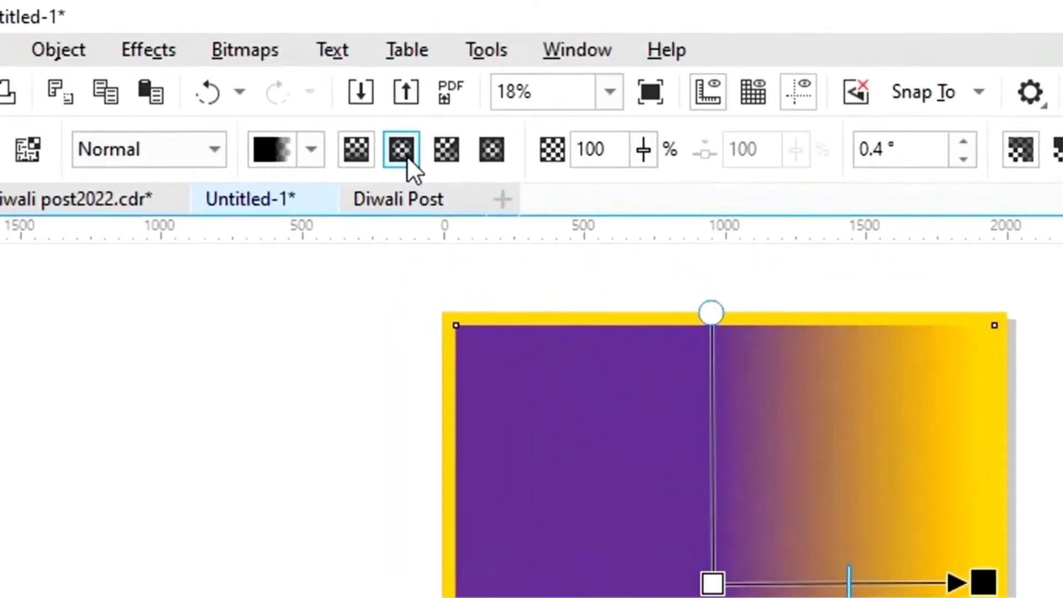
{"action": "left_click", "coordinate": [407, 155]}
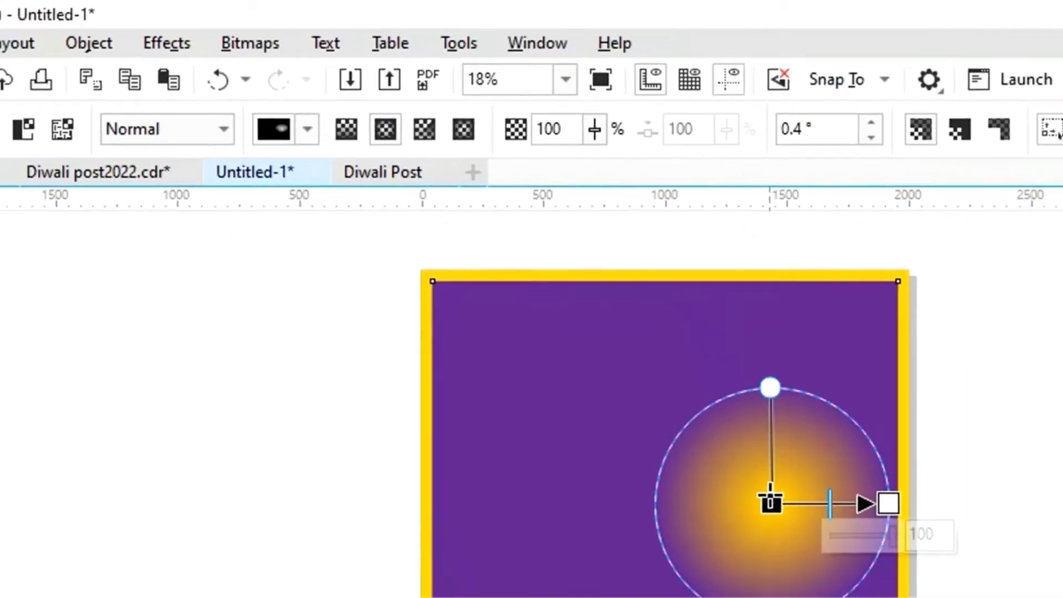
{"action": "left_click_drag", "start_coordinate": [769, 501], "coordinate": [666, 517]}
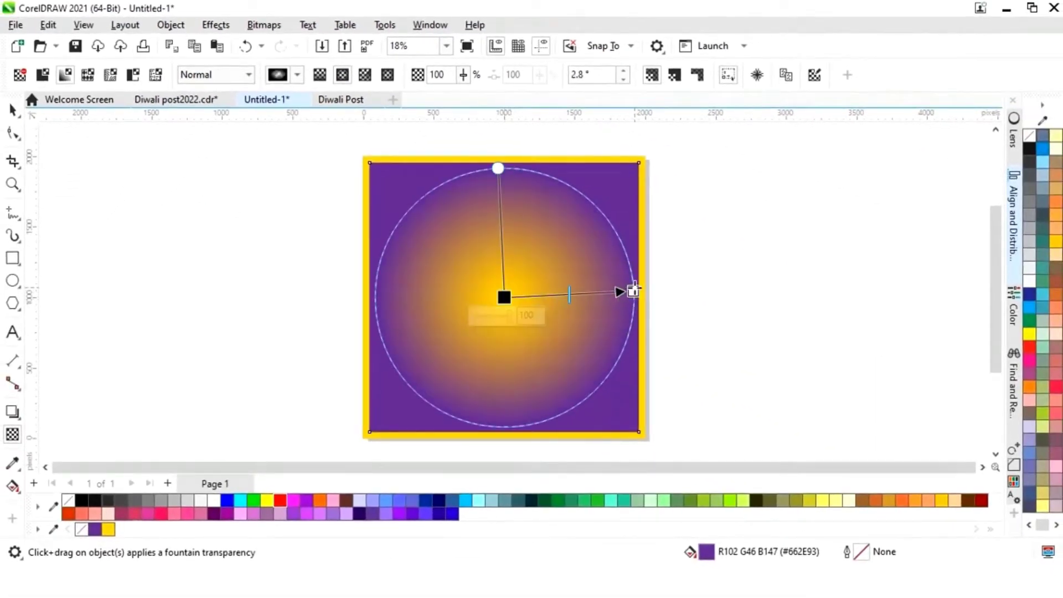
{"action": "left_click_drag", "start_coordinate": [633, 291], "coordinate": [637, 297]}
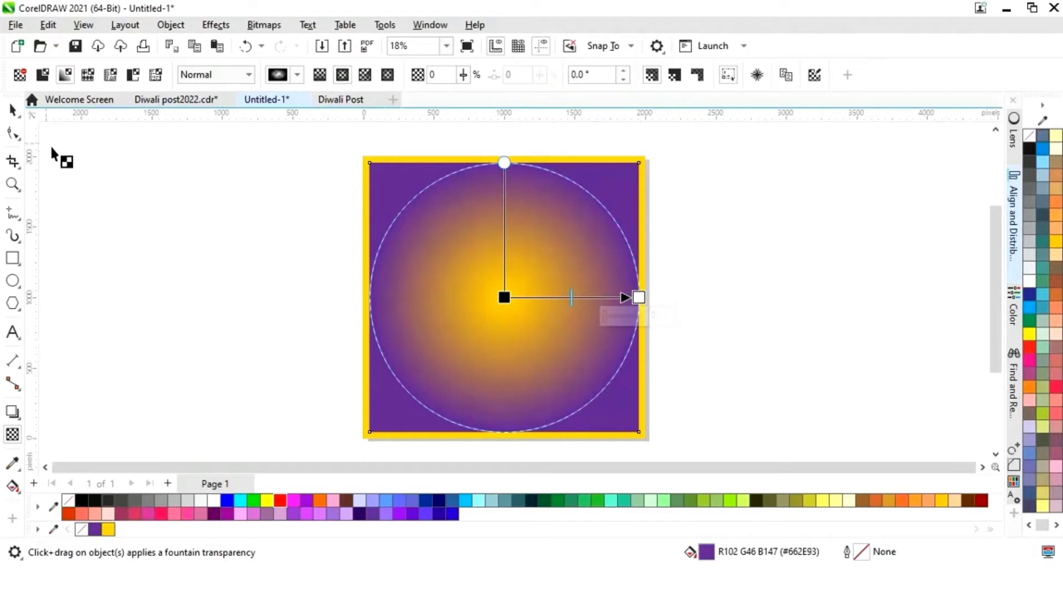
{"action": "left_click", "coordinate": [13, 111]}
{"action": "left_click", "coordinate": [232, 232]}
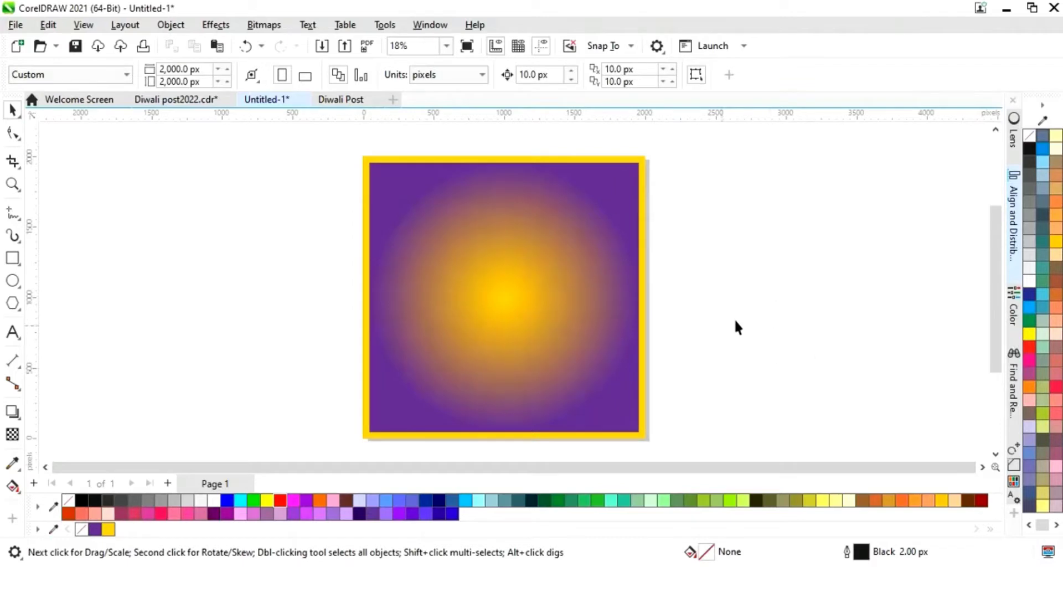
{"action": "scroll", "coordinate": [735, 322], "scroll_direction": "up", "scroll_amount": 1}
- Move all the Diwali artwork pieces beside the purple page
{"action": "left_click_drag", "start_coordinate": [839, 472], "coordinate": [565, 484]}
{"action": "left_click_drag", "start_coordinate": [135, 442], "coordinate": [391, 133]}
{"action": "left_click_drag", "start_coordinate": [247, 334], "coordinate": [706, 330]}
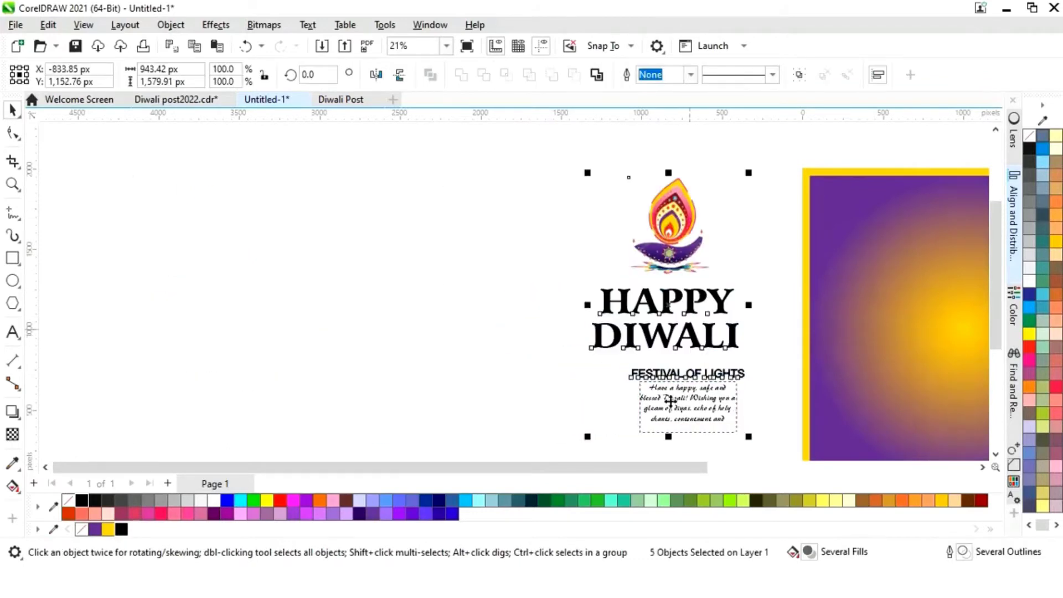
{"action": "scroll", "coordinate": [663, 438], "scroll_direction": "right", "scroll_amount": 5}
{"action": "left_click", "coordinate": [873, 274]}
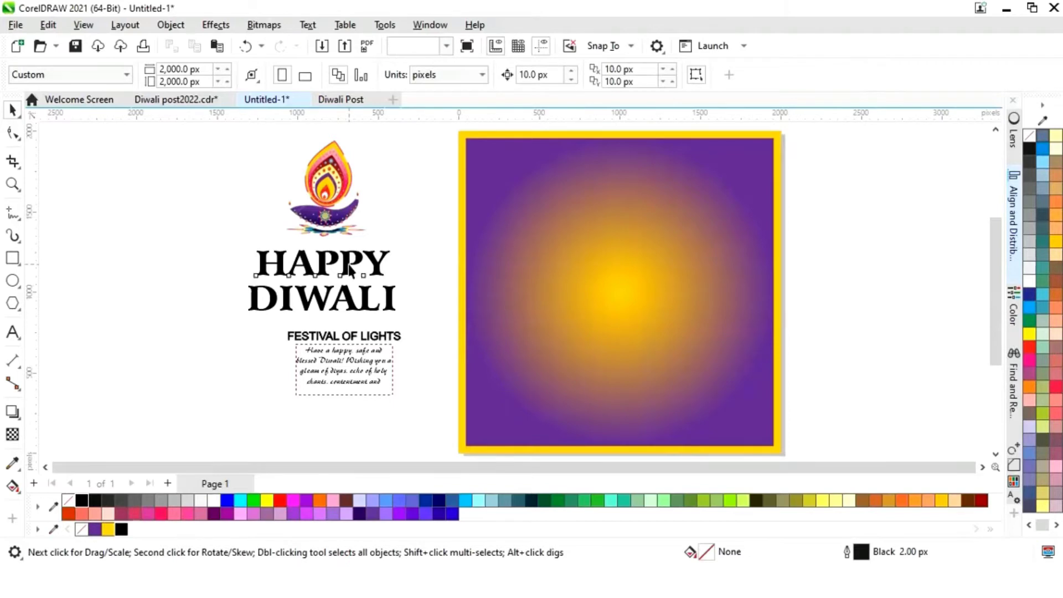
- Place HAPPY DIWALI near the page top, enlarged to 74.882 pt, and select HAPPY
{"action": "left_click", "coordinate": [352, 295]}
{"action": "left_click_drag", "start_coordinate": [344, 298], "coordinate": [637, 250]}
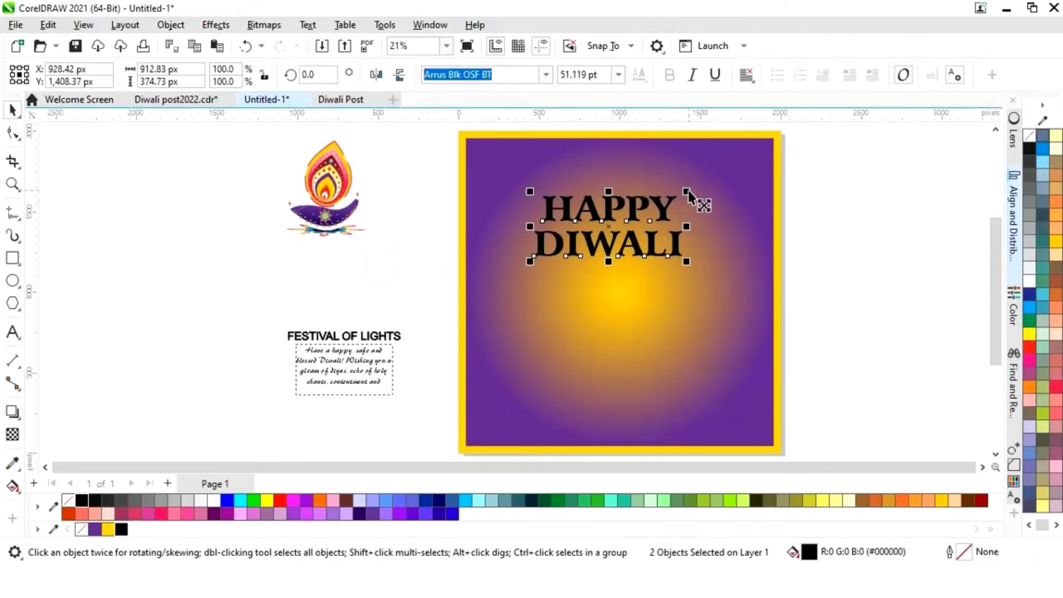
{"action": "left_click_drag", "start_coordinate": [687, 191], "coordinate": [722, 176]}
{"action": "left_click_drag", "start_coordinate": [650, 209], "coordinate": [666, 205]}
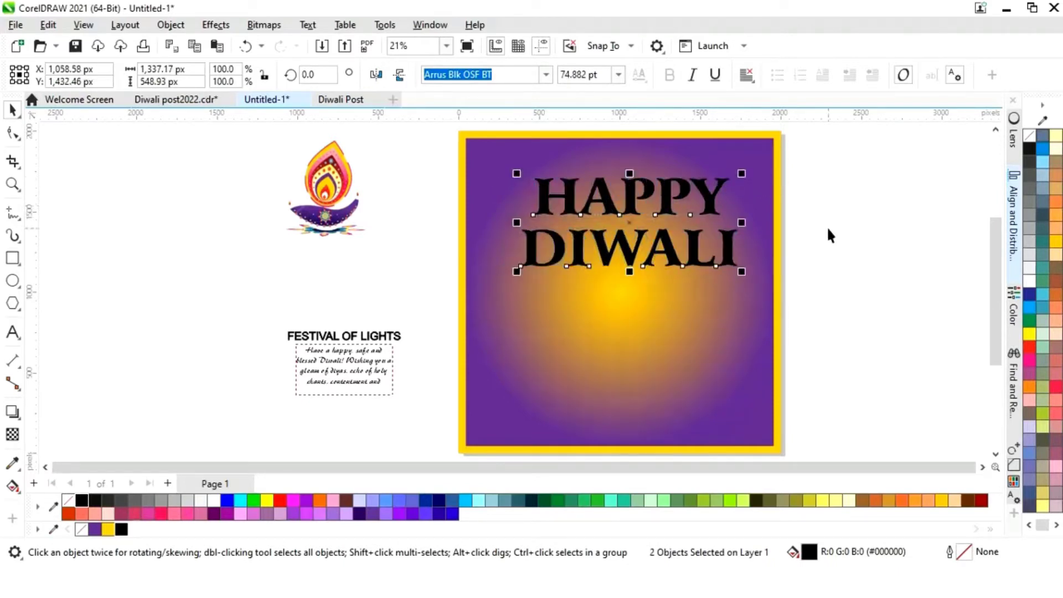
{"action": "left_click", "coordinate": [836, 229]}
{"action": "left_click", "coordinate": [713, 203]}
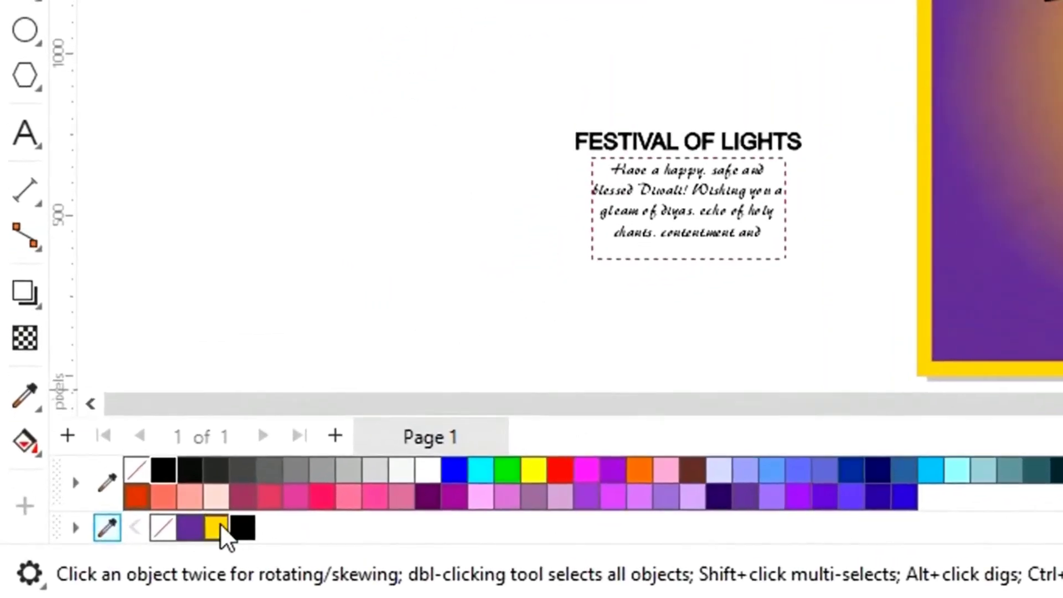
- Remove HAPPY's fill and give its yellow outline a 10.0 px width
{"action": "left_click", "coordinate": [165, 526]}
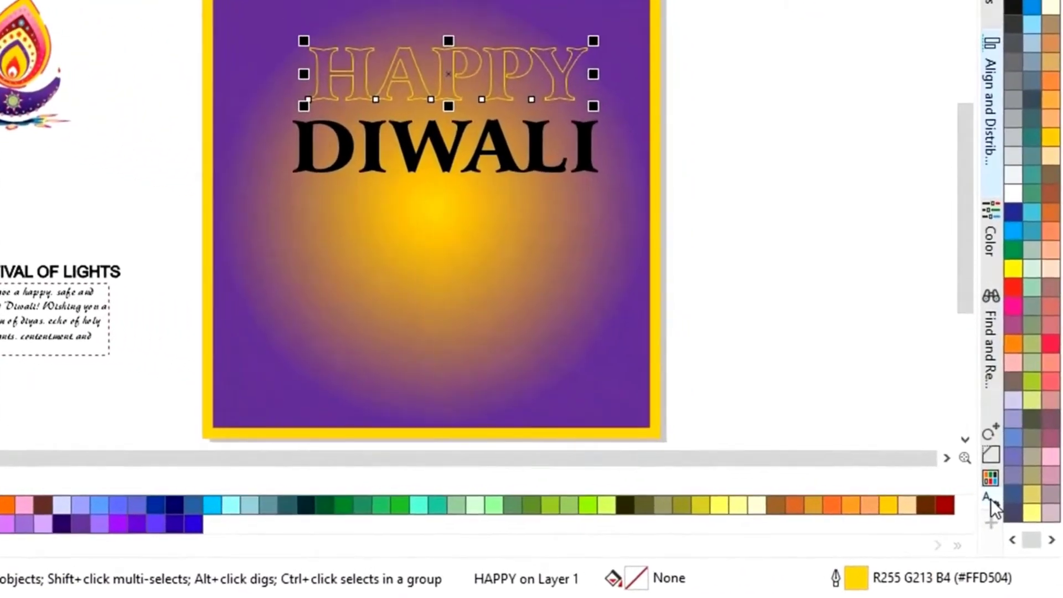
{"action": "left_click", "coordinate": [991, 499]}
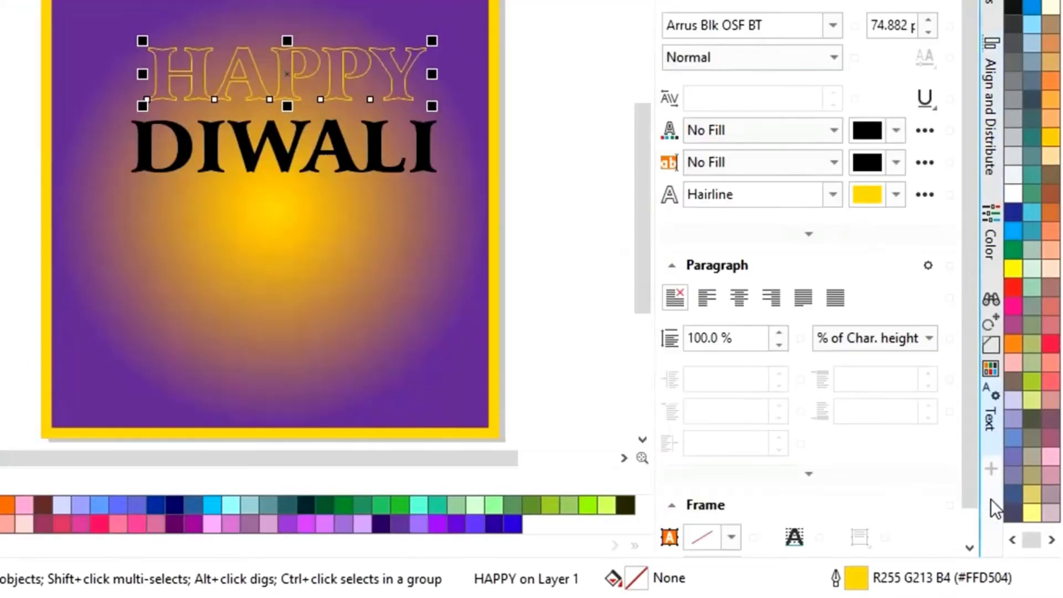
{"action": "left_click", "coordinate": [833, 194]}
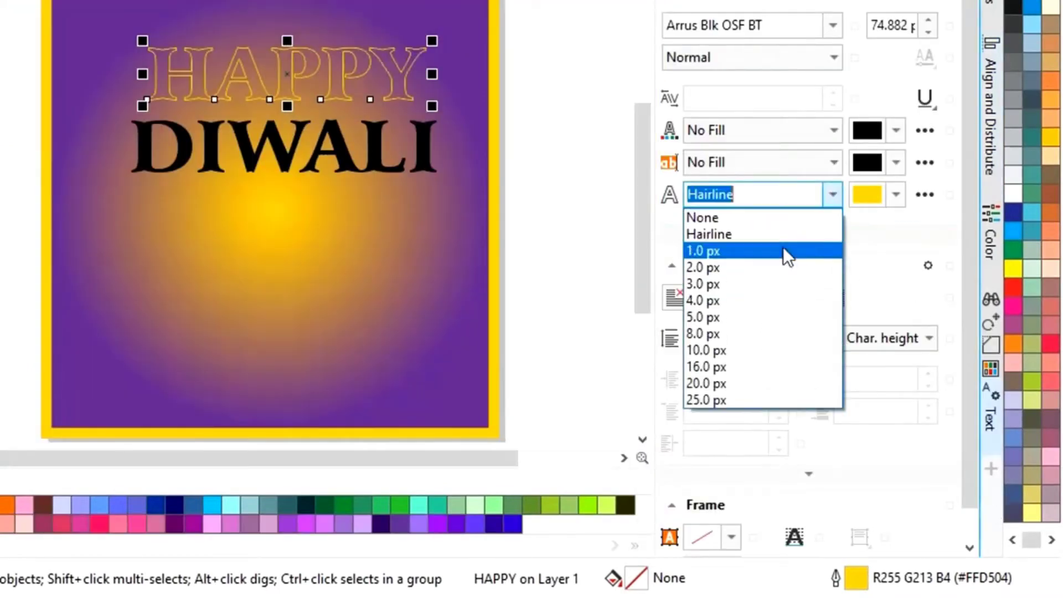
{"action": "left_click", "coordinate": [715, 333]}
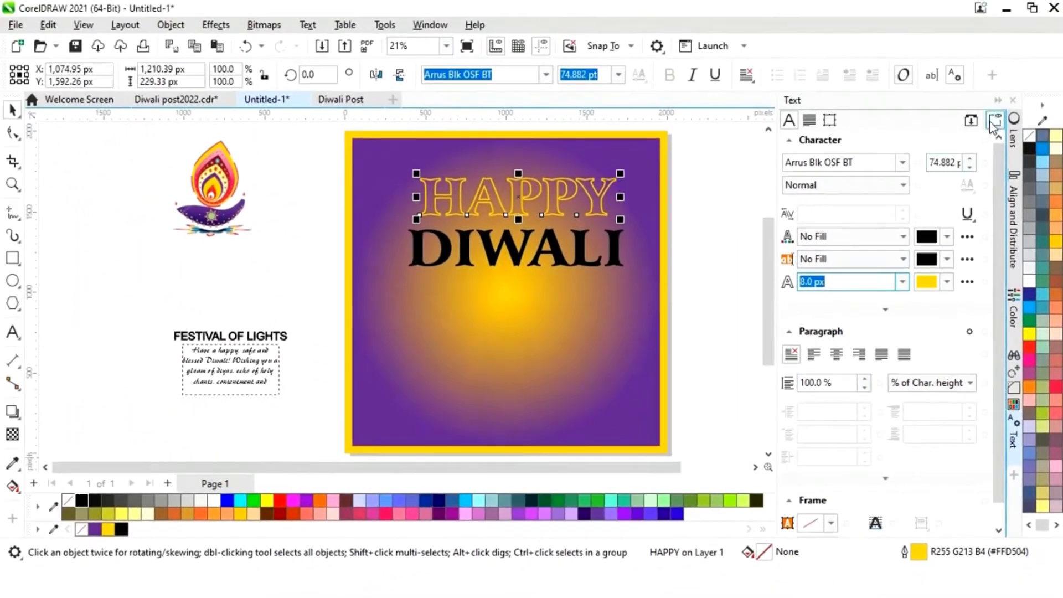
{"action": "left_click", "coordinate": [904, 283]}
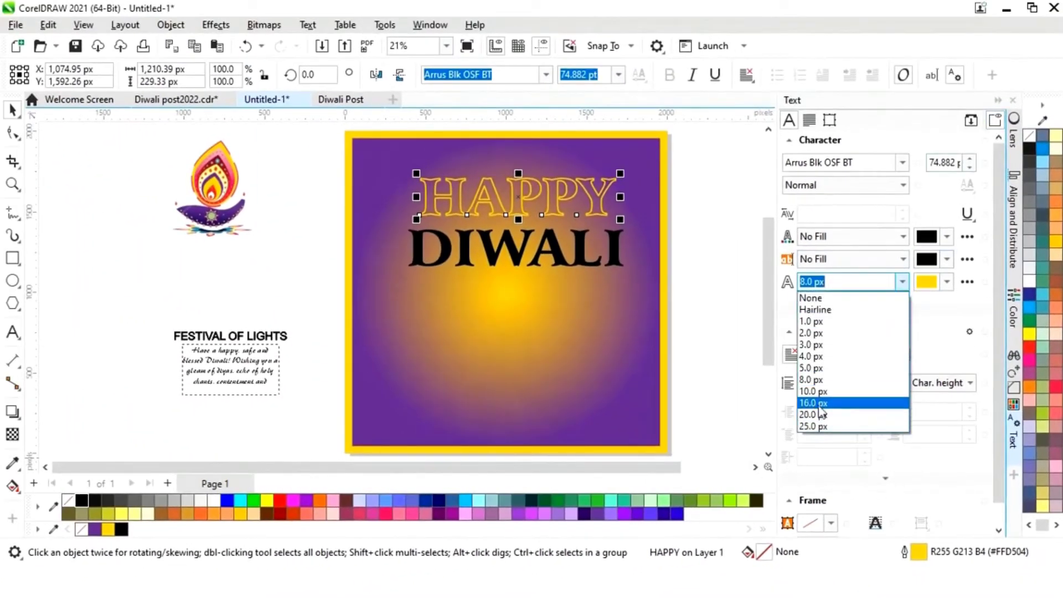
{"action": "left_click", "coordinate": [828, 388]}
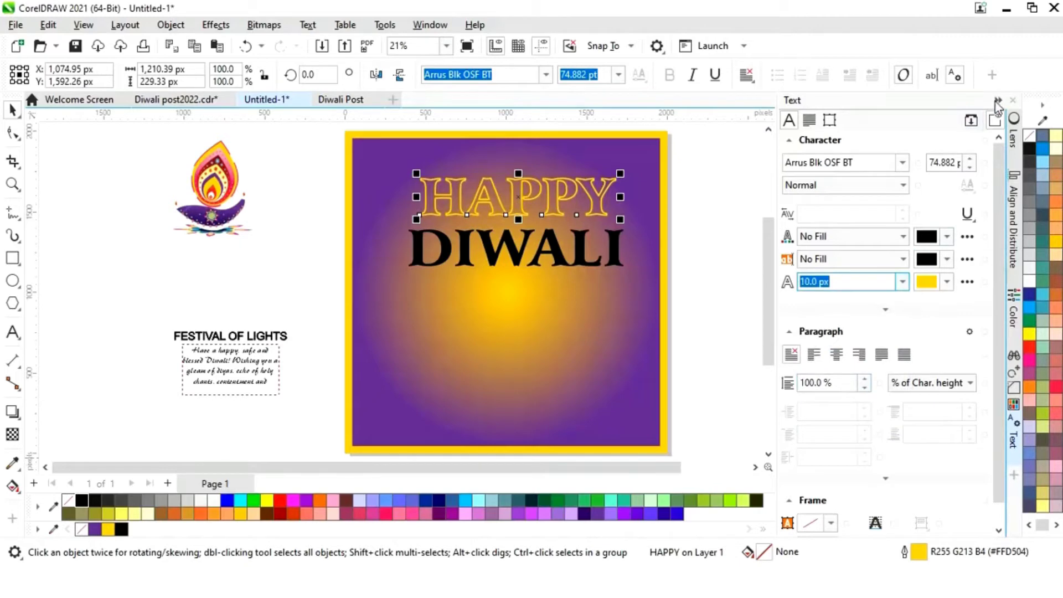
{"action": "left_click", "coordinate": [1013, 100]}
{"action": "left_click", "coordinate": [892, 257]}
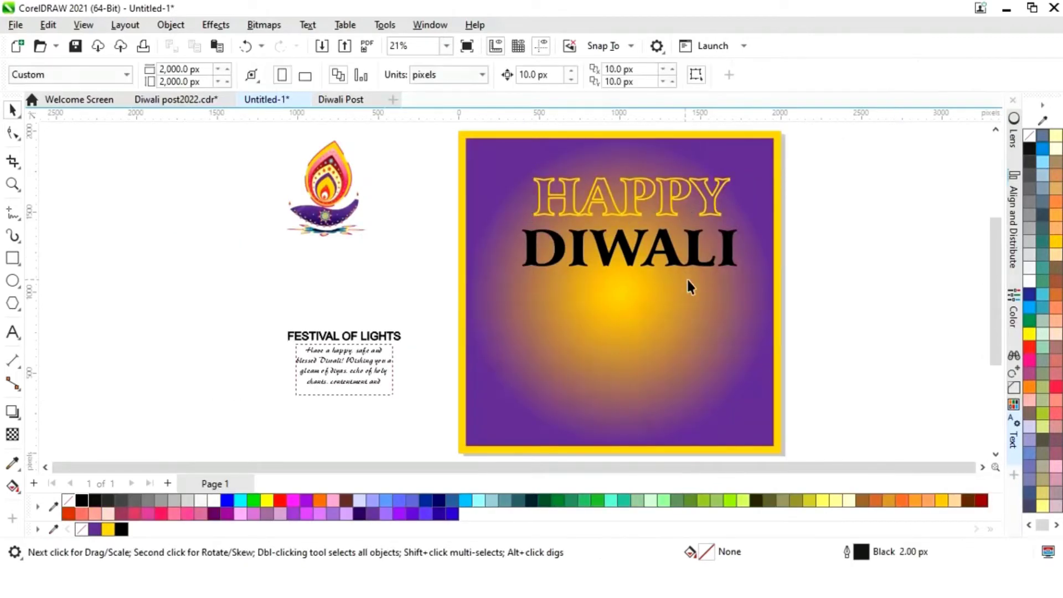
- Place the diya image below DIWALI, enlarged to 93.6% and centred horizontally
{"action": "left_click", "coordinate": [699, 262]}
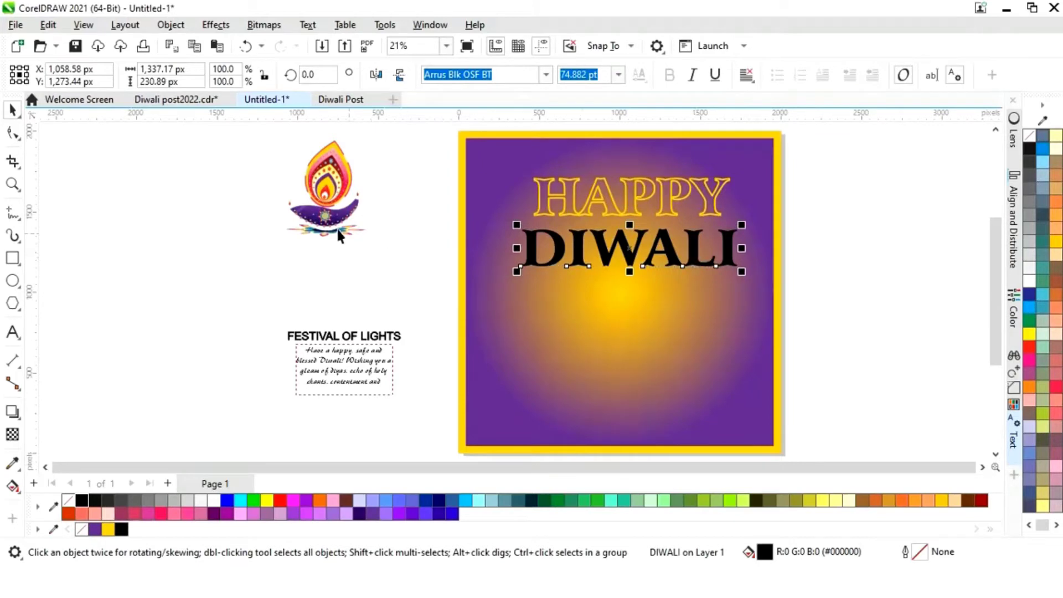
{"action": "left_click", "coordinate": [353, 237]}
{"action": "mouse_move", "coordinate": [352, 236]}
{"action": "left_mouse_down"}
{"action": "mouse_move", "coordinate": [526, 354]}
{"action": "mouse_move", "coordinate": [524, 393]}
{"action": "mouse_move", "coordinate": [550, 384]}
{"action": "left_mouse_up"}
{"action": "left_click_drag", "start_coordinate": [585, 312], "coordinate": [614, 277]}
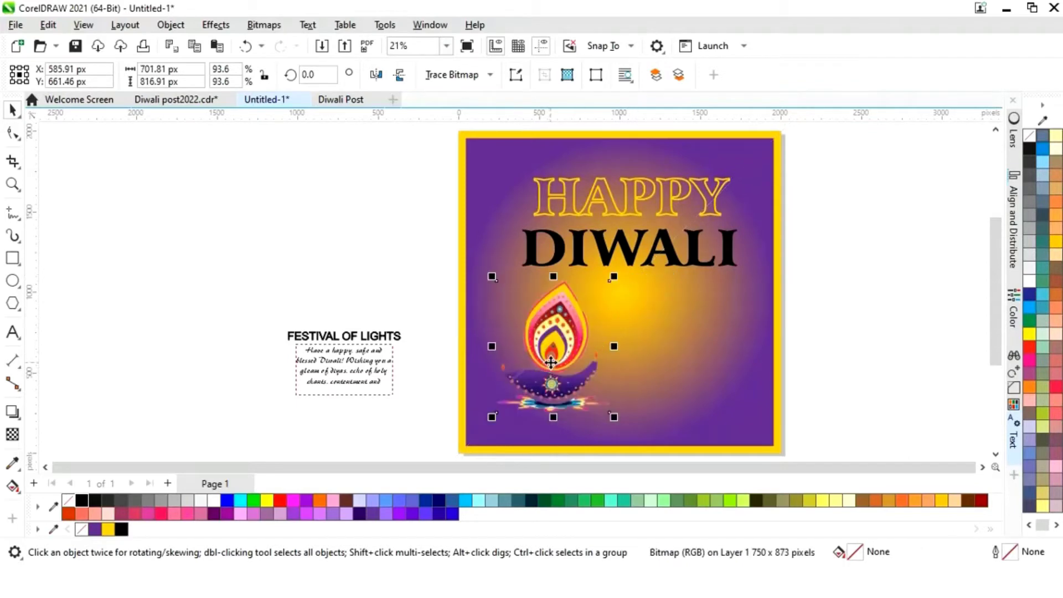
{"action": "left_click_drag", "start_coordinate": [551, 362], "coordinate": [563, 358]}
{"action": "left_click", "coordinate": [881, 248]}
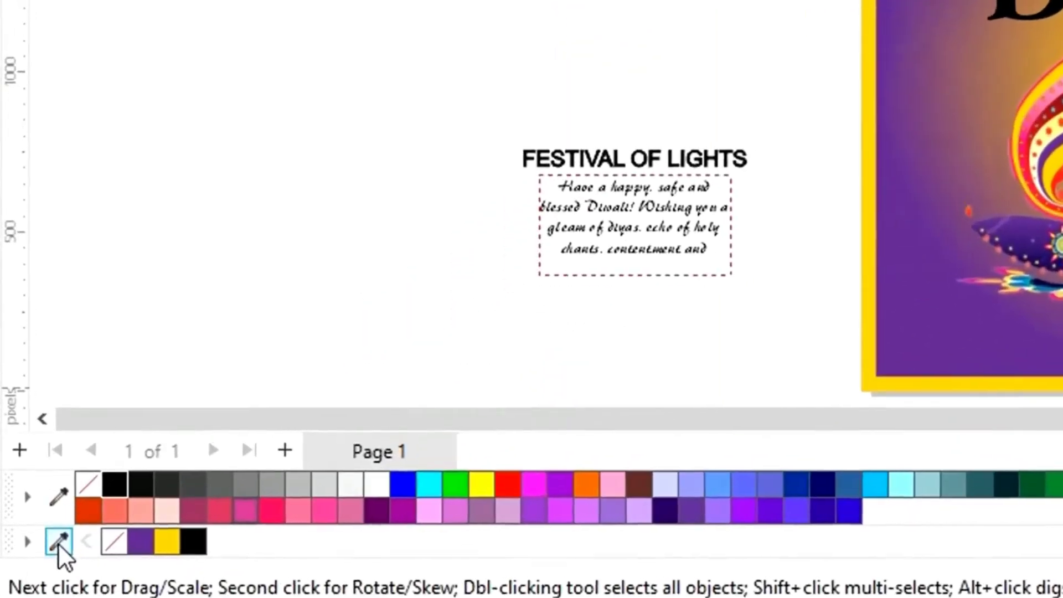
- Sample the diya's red into the document palette
{"action": "left_click", "coordinate": [54, 529]}
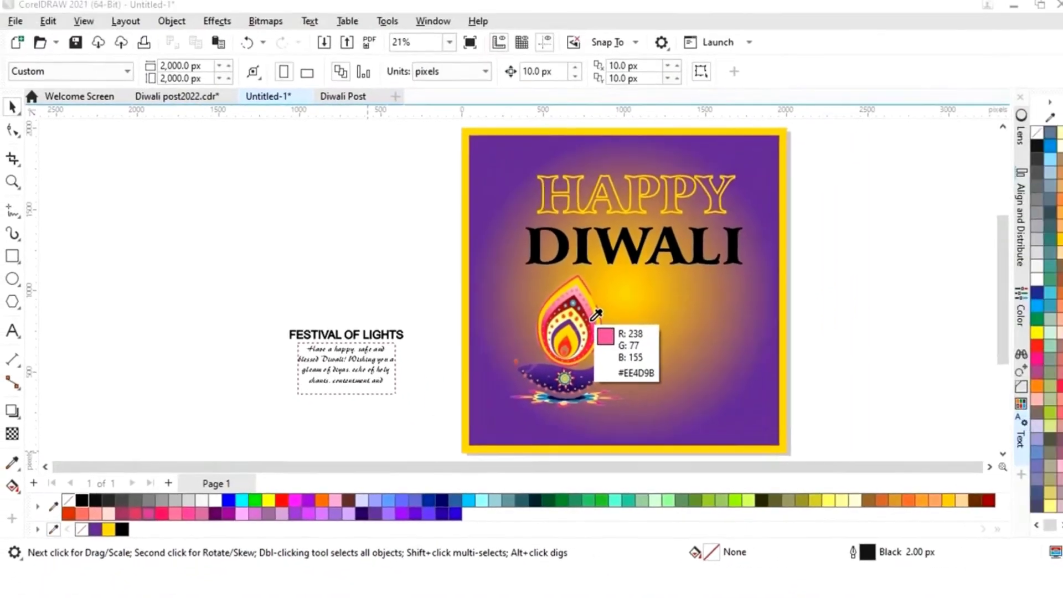
{"action": "left_click", "coordinate": [565, 341]}
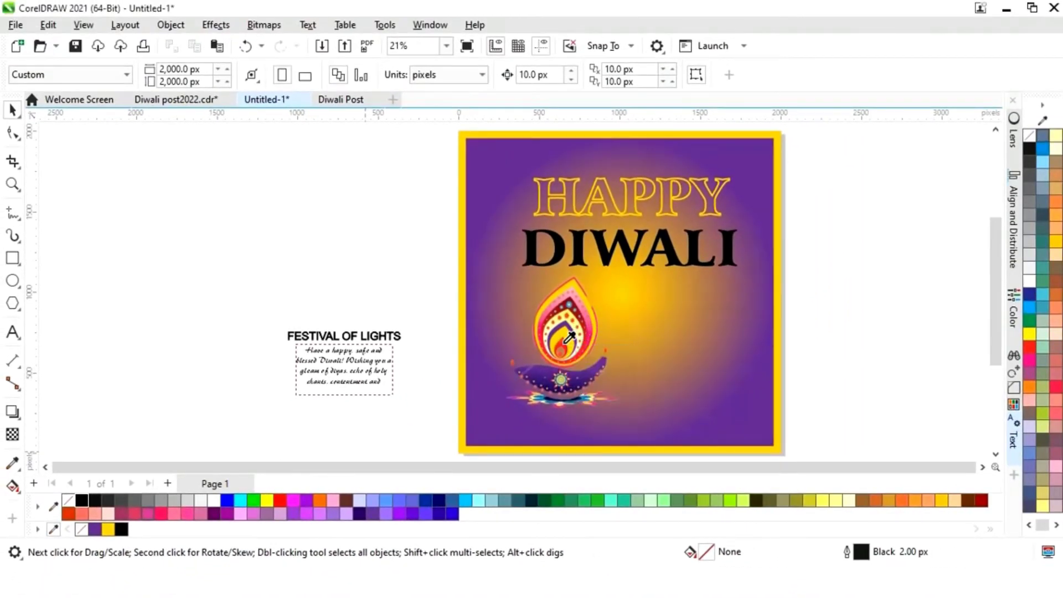
{"action": "left_click", "coordinate": [53, 530]}
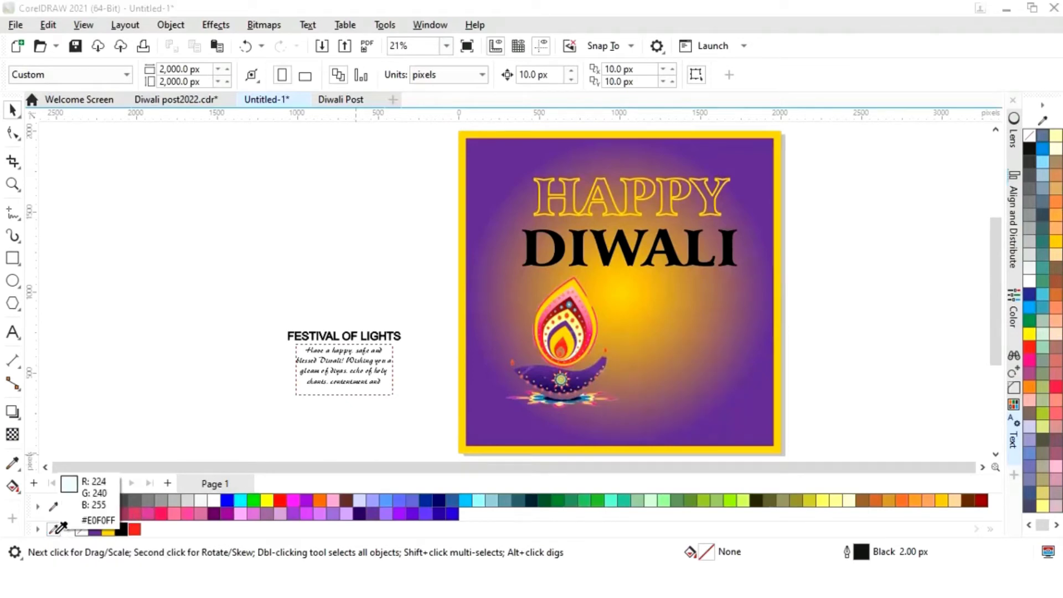
- Add the background purple, the diya's blue and the flame's red to the document palette
{"action": "left_click", "coordinate": [488, 427]}
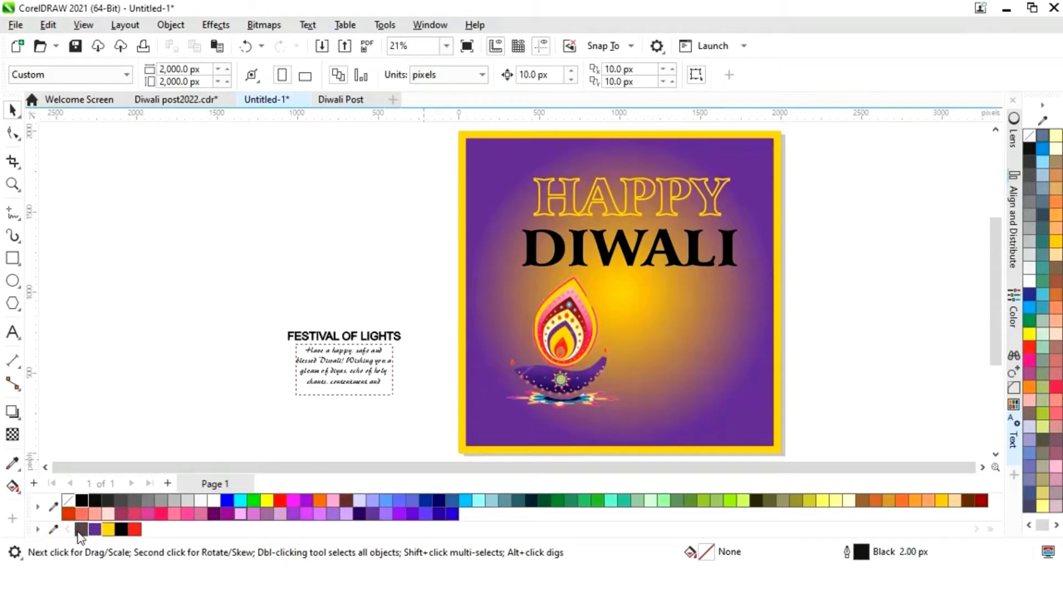
{"action": "left_click", "coordinate": [53, 529]}
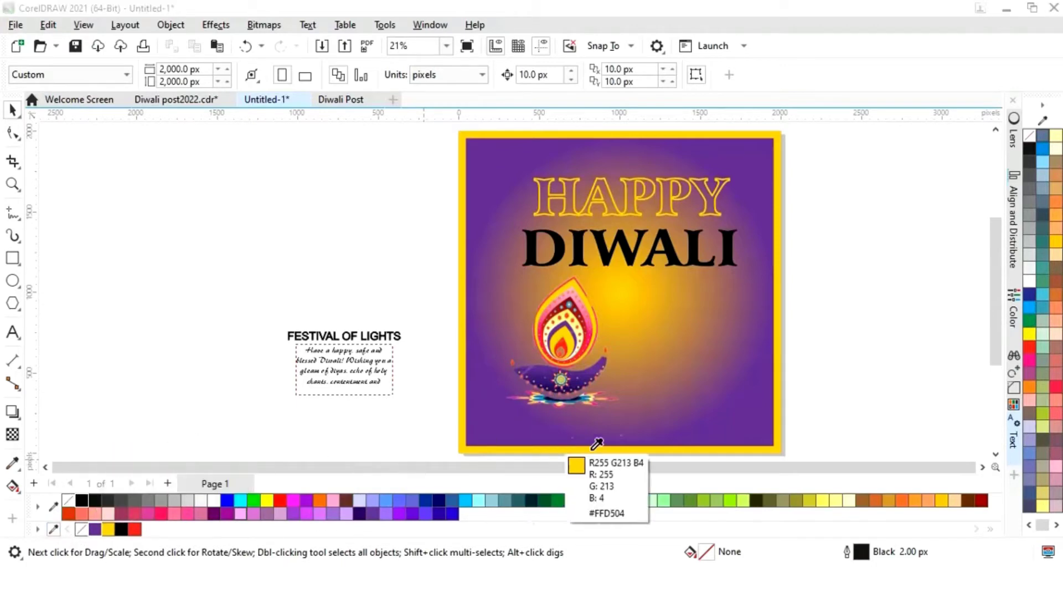
{"action": "left_click", "coordinate": [587, 394]}
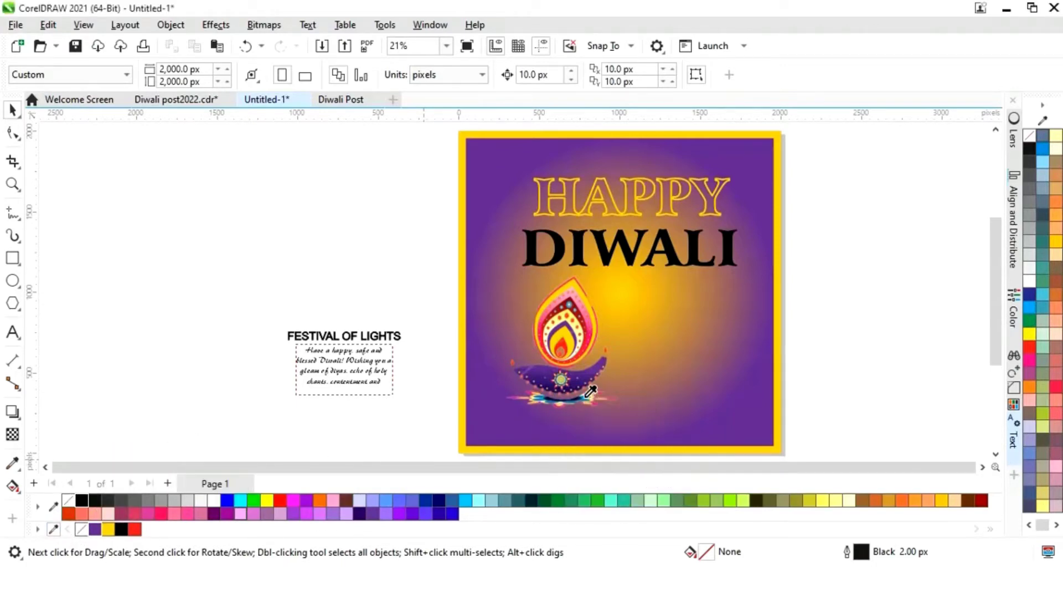
{"action": "left_click", "coordinate": [53, 529]}
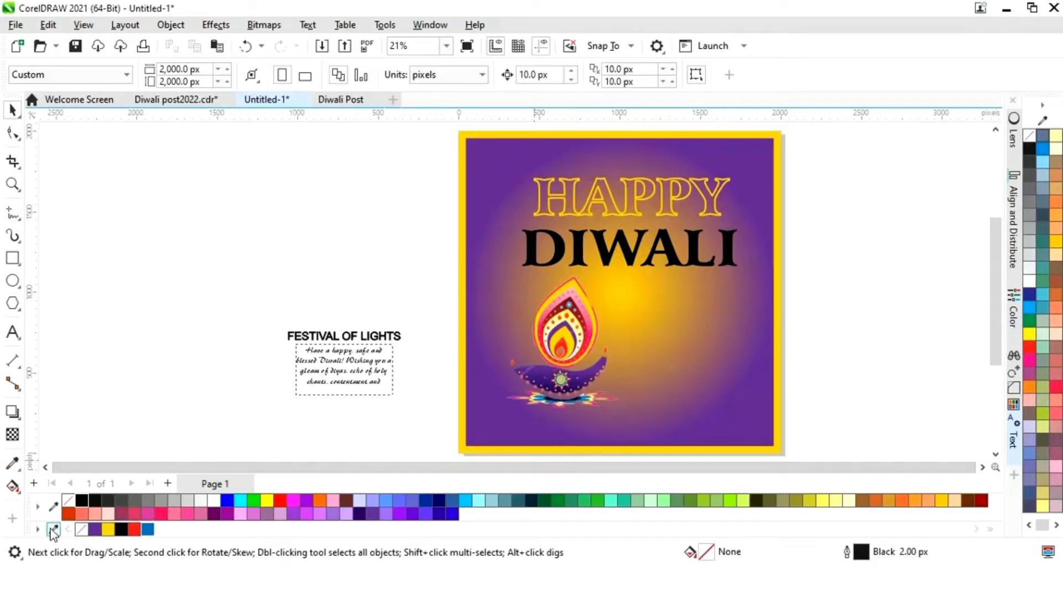
{"action": "left_click", "coordinate": [567, 342]}
{"action": "left_click", "coordinate": [584, 252]}
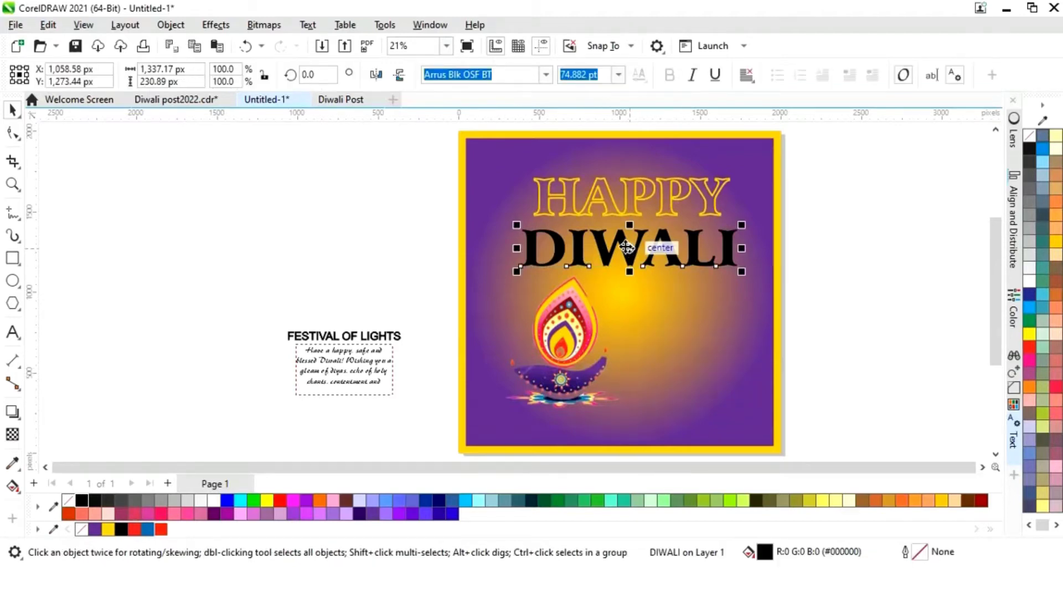
- Copy DIWALI lower on the poster and apply a linear fountain fill across it
{"action": "left_click_drag", "start_coordinate": [627, 248], "coordinate": [748, 321]}
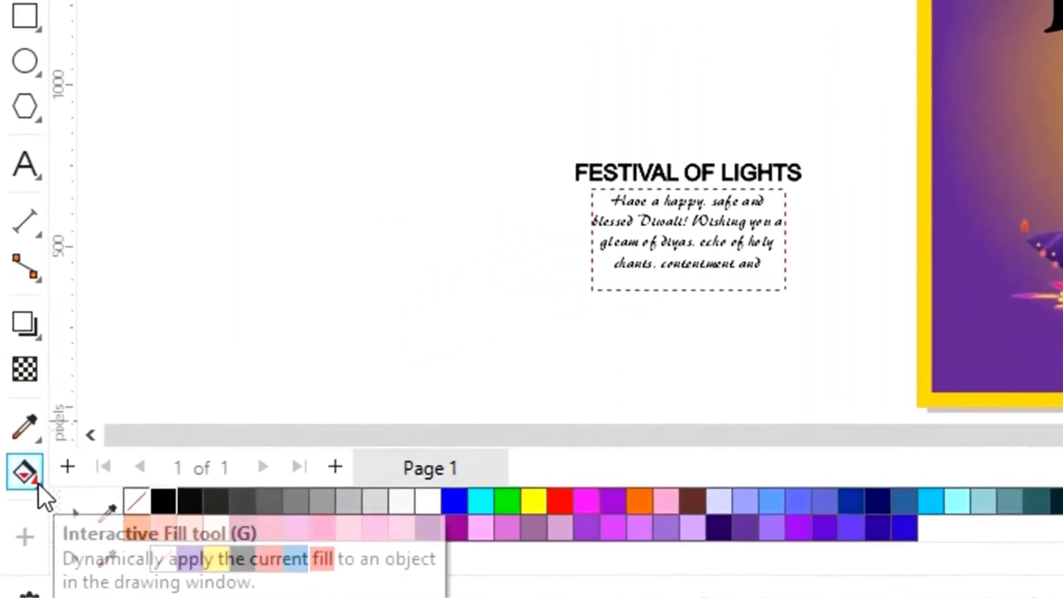
{"action": "left_click", "coordinate": [38, 482]}
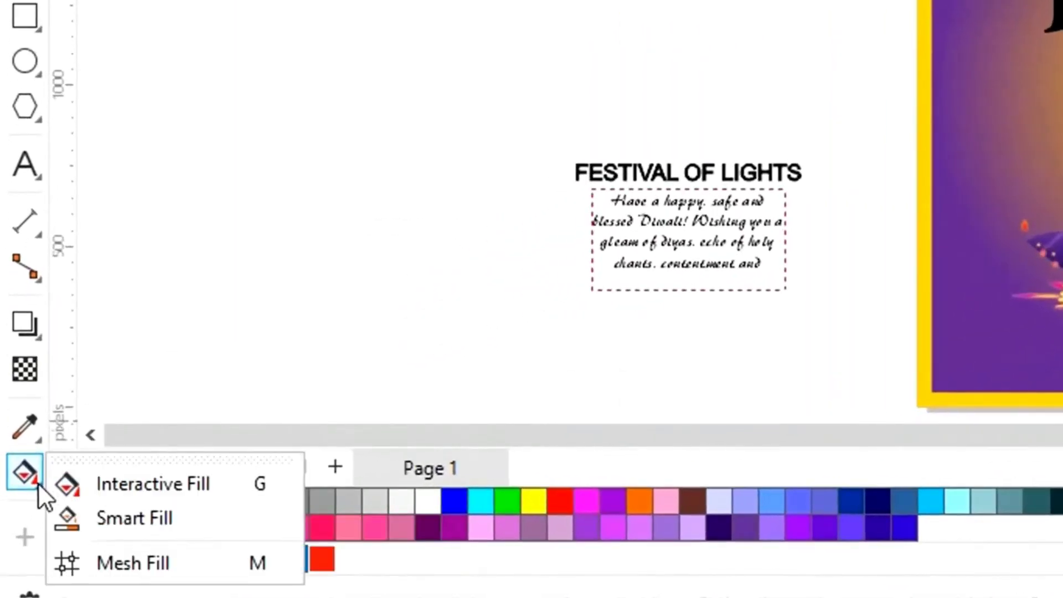
{"action": "left_click", "coordinate": [130, 483]}
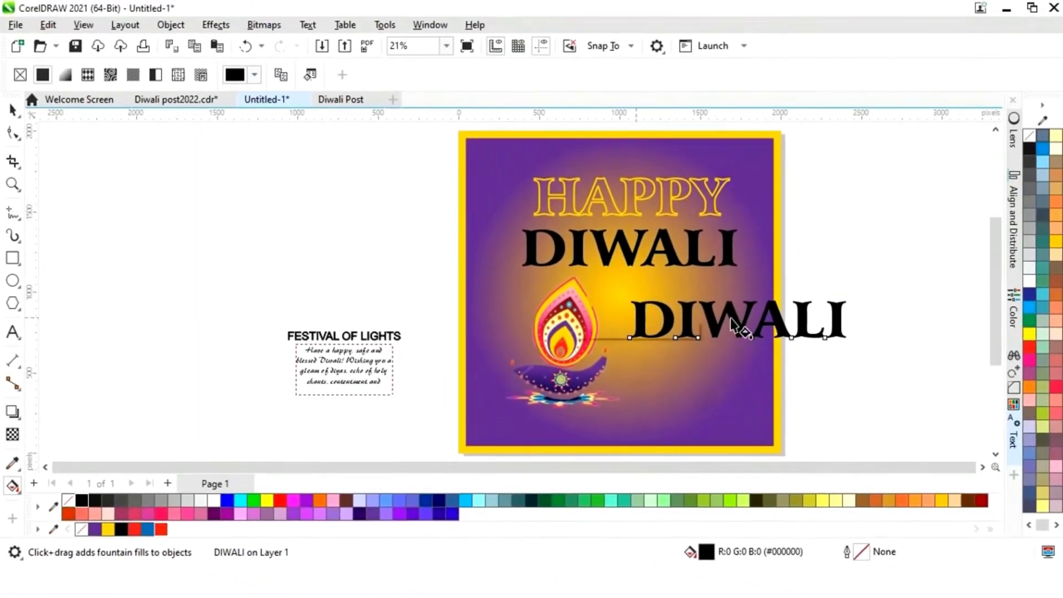
{"action": "left_click_drag", "start_coordinate": [635, 317], "coordinate": [836, 317]}
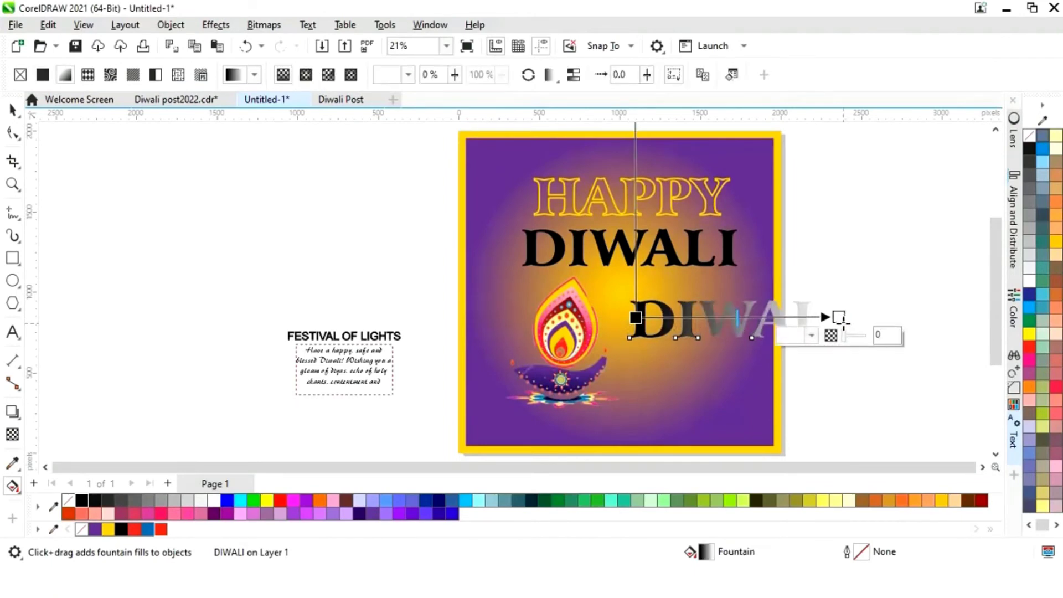
- Add a white colour stop midway along the DIWALI gradient
{"action": "double_click", "coordinate": [731, 316]}
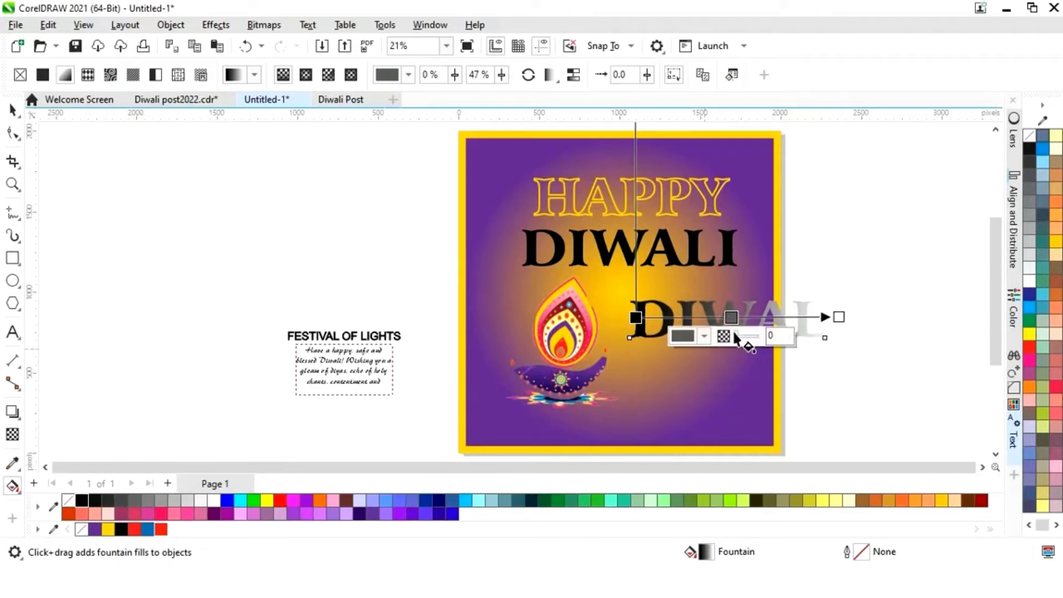
{"action": "left_click", "coordinate": [704, 340]}
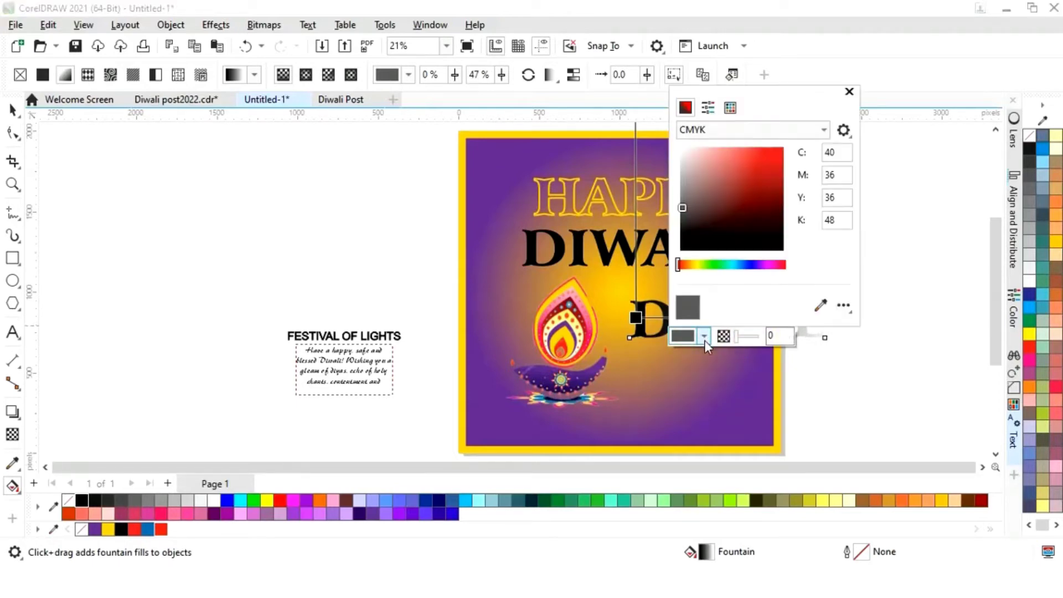
{"action": "left_click", "coordinate": [820, 305]}
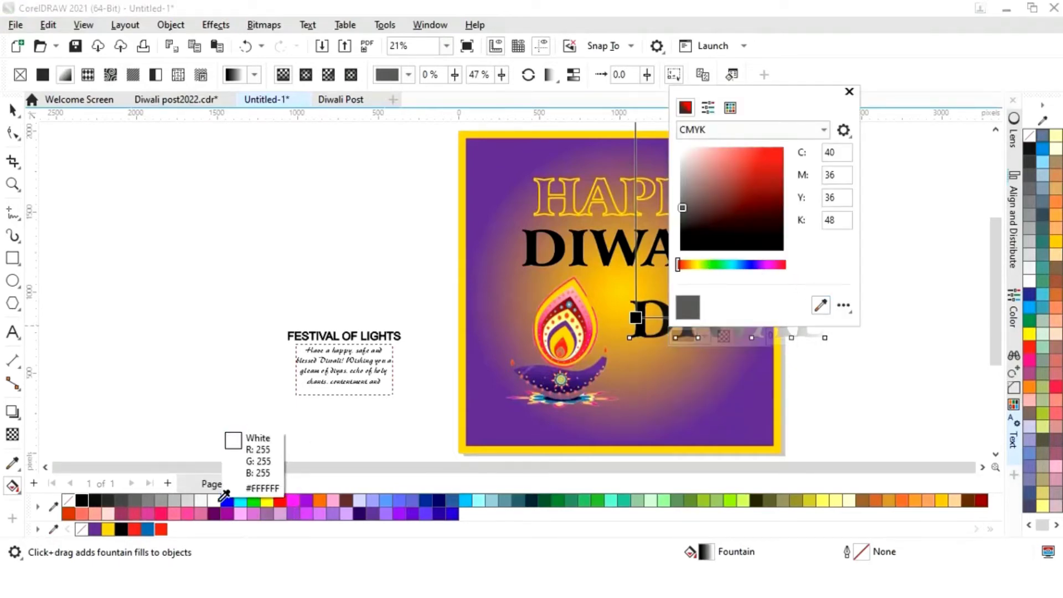
{"action": "left_click", "coordinate": [217, 427]}
{"action": "left_click", "coordinate": [730, 107]}
{"action": "left_click", "coordinate": [859, 93]}
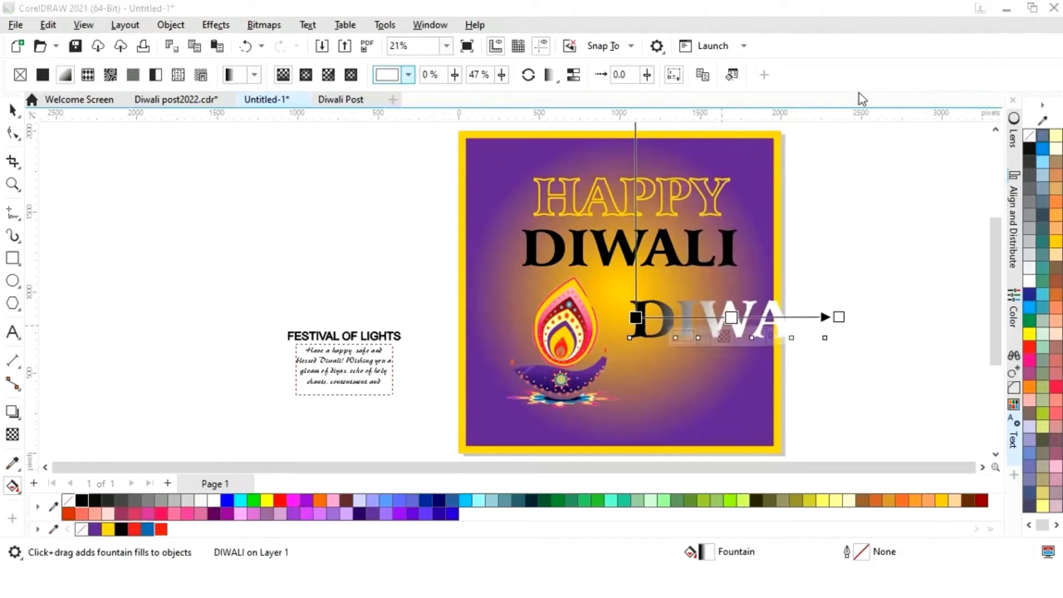
- Add a colour stop to the DIWALI gradient and make its starting stop red from the palette
{"action": "double_click", "coordinate": [683, 318]}
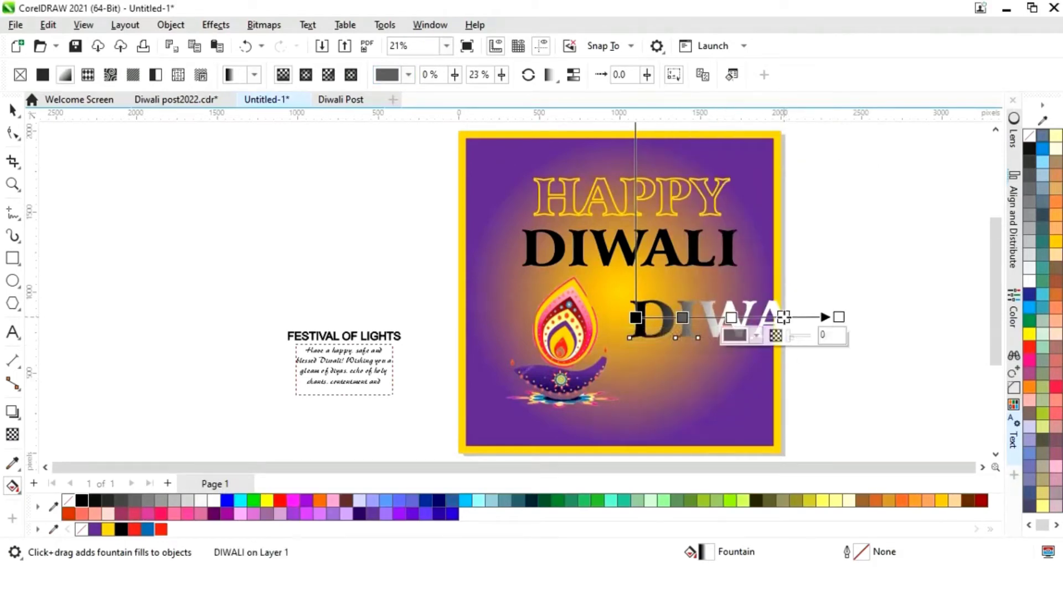
{"action": "left_click", "coordinate": [883, 381]}
{"action": "left_click", "coordinate": [676, 321]}
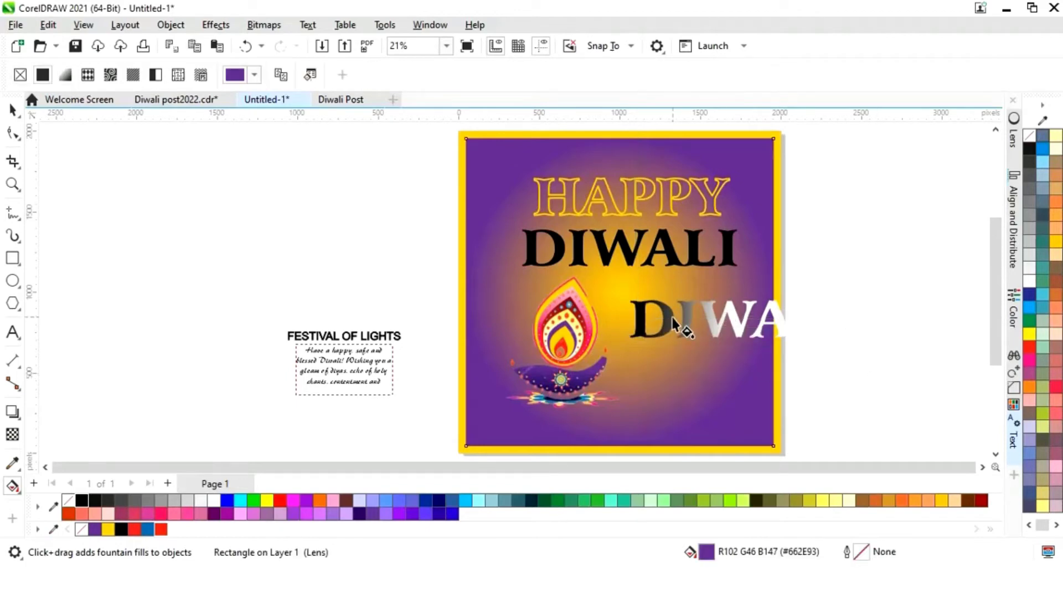
{"action": "left_click", "coordinate": [633, 320]}
{"action": "left_click", "coordinate": [636, 318]}
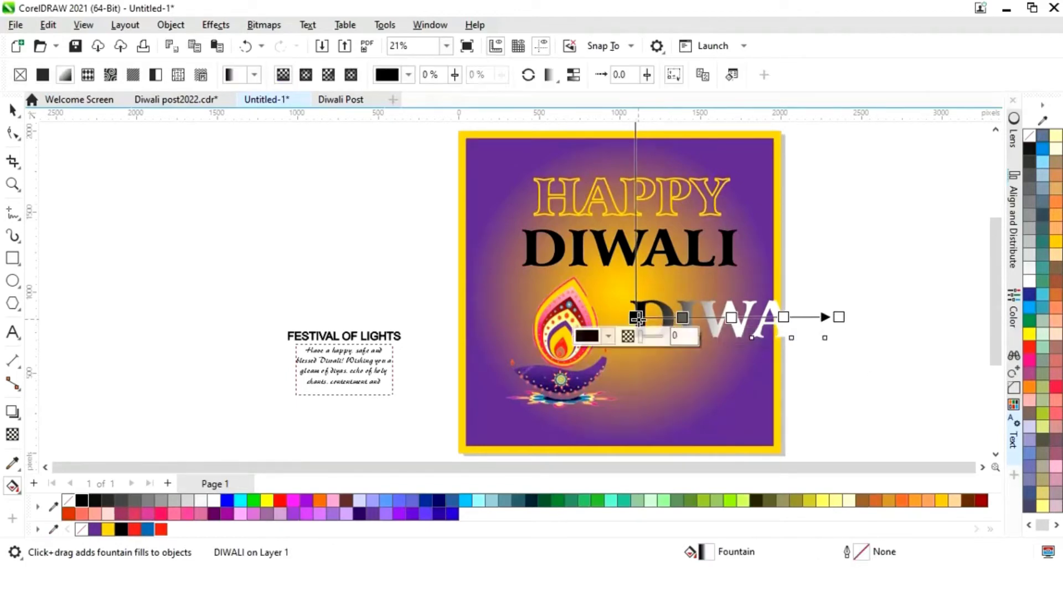
{"action": "left_click", "coordinate": [608, 336]}
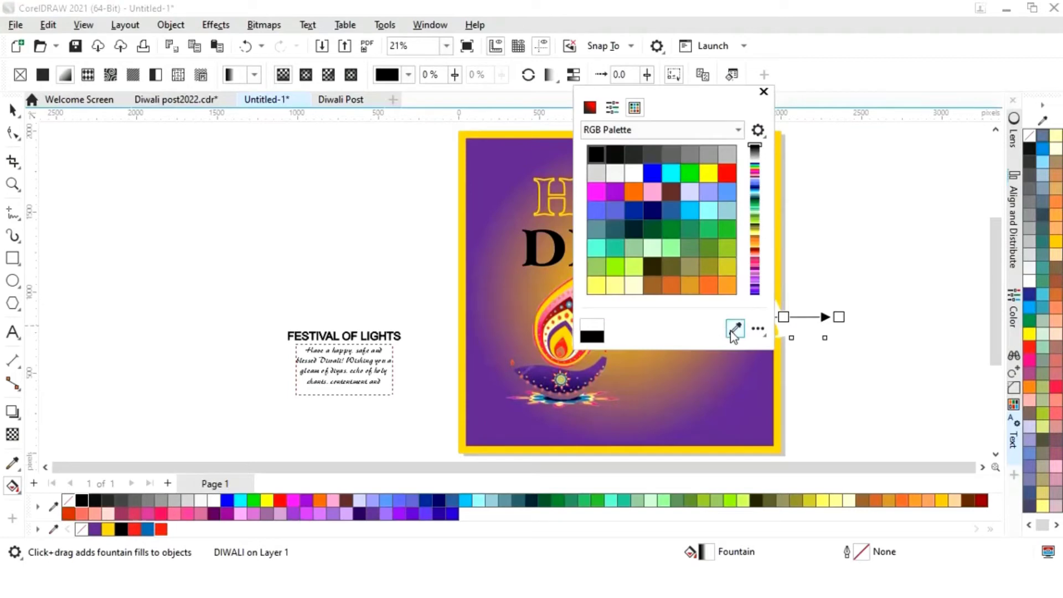
{"action": "left_click", "coordinate": [733, 332]}
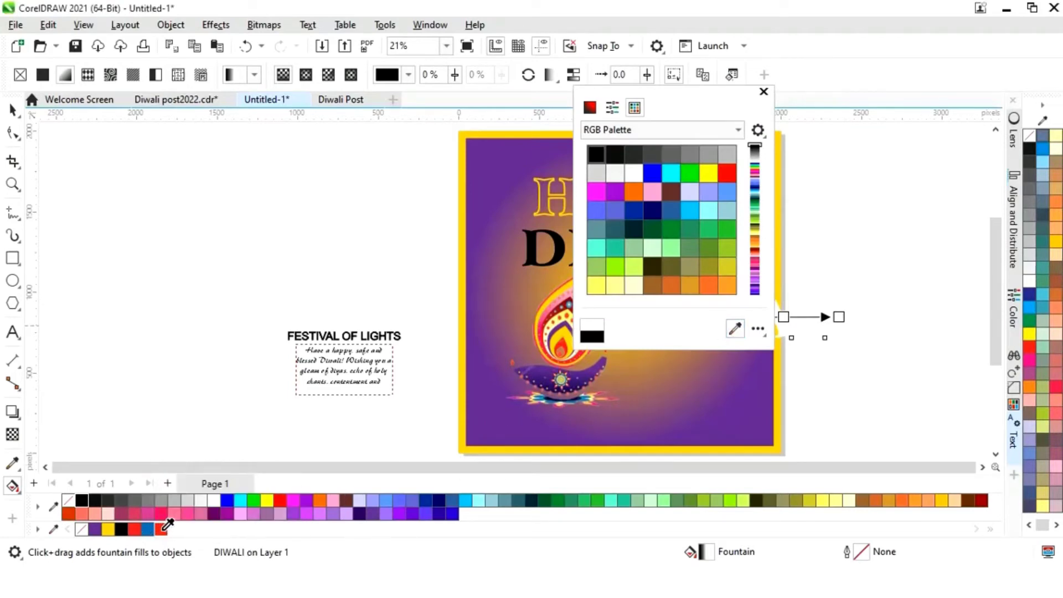
{"action": "left_click", "coordinate": [162, 530]}
{"action": "left_click", "coordinate": [764, 92]}
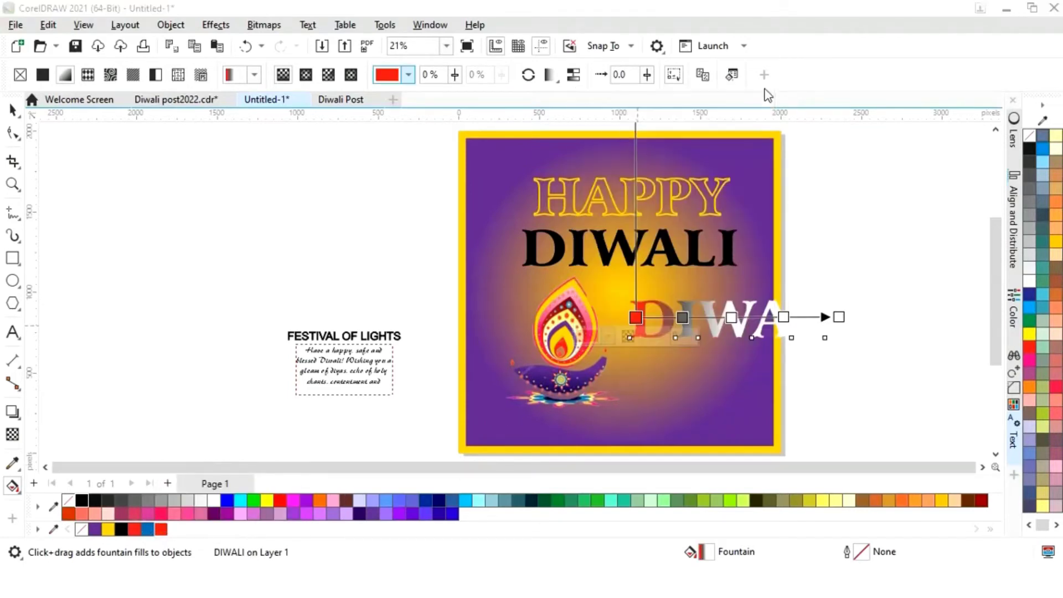
- Colour the middle gradient stop purple and the next stop blue using the palette eyedropper
{"action": "left_click", "coordinate": [683, 318]}
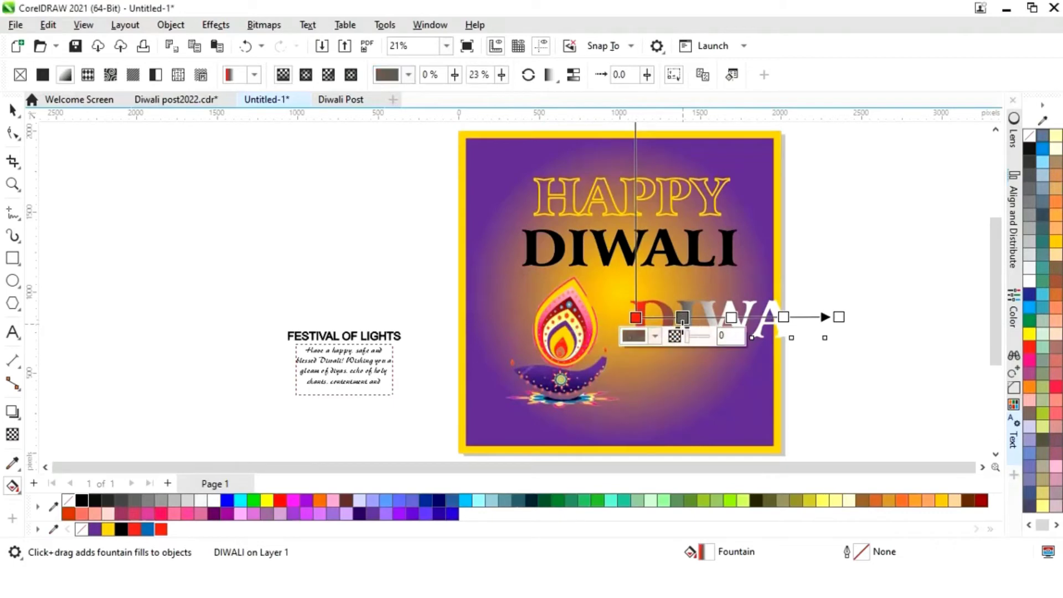
{"action": "left_click", "coordinate": [657, 337]}
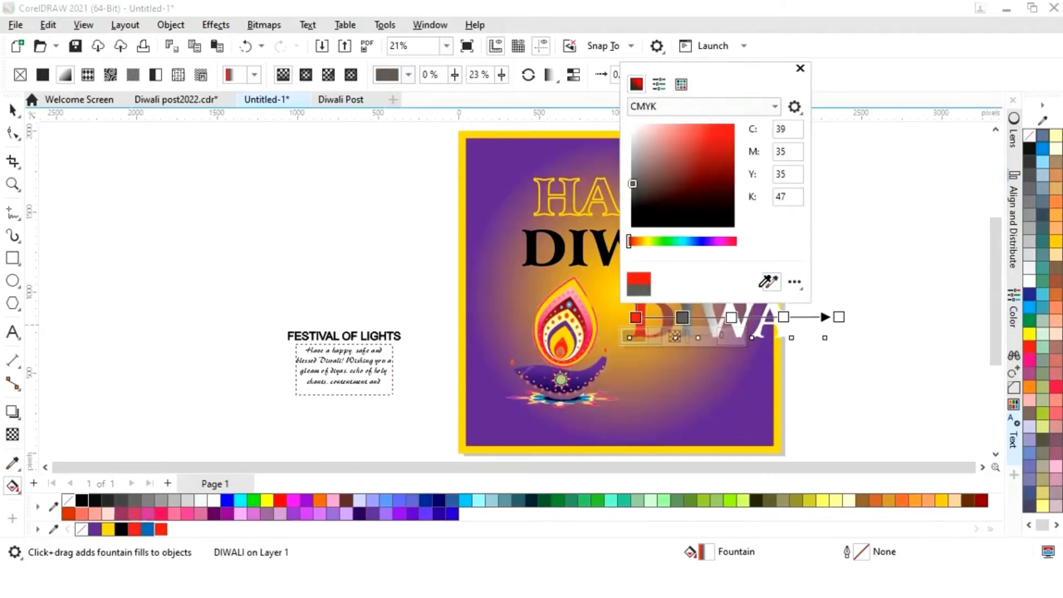
{"action": "left_click", "coordinate": [768, 281]}
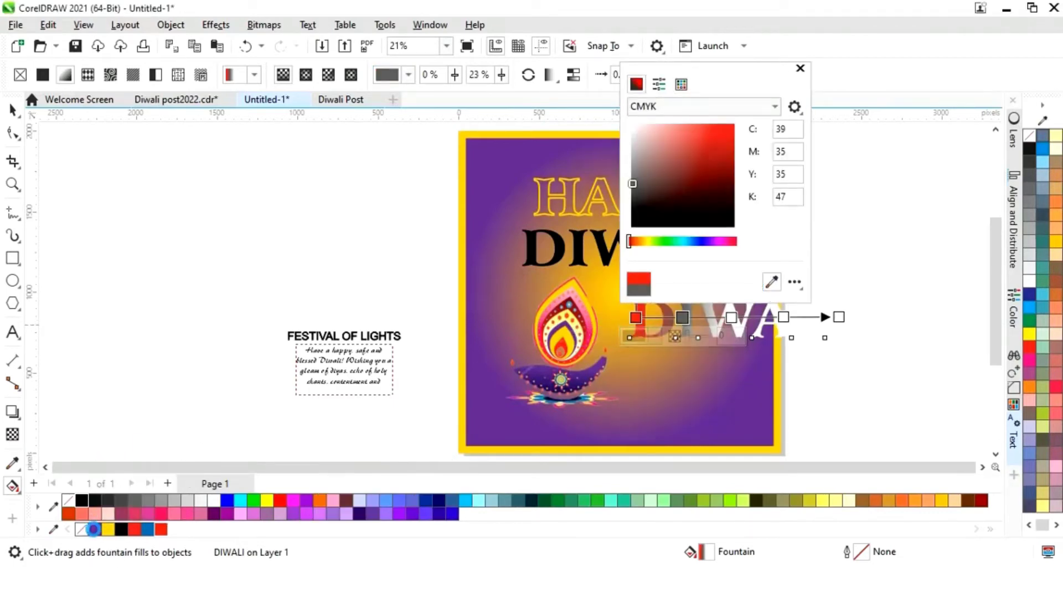
{"action": "left_click", "coordinate": [93, 529]}
{"action": "left_click", "coordinate": [800, 68]}
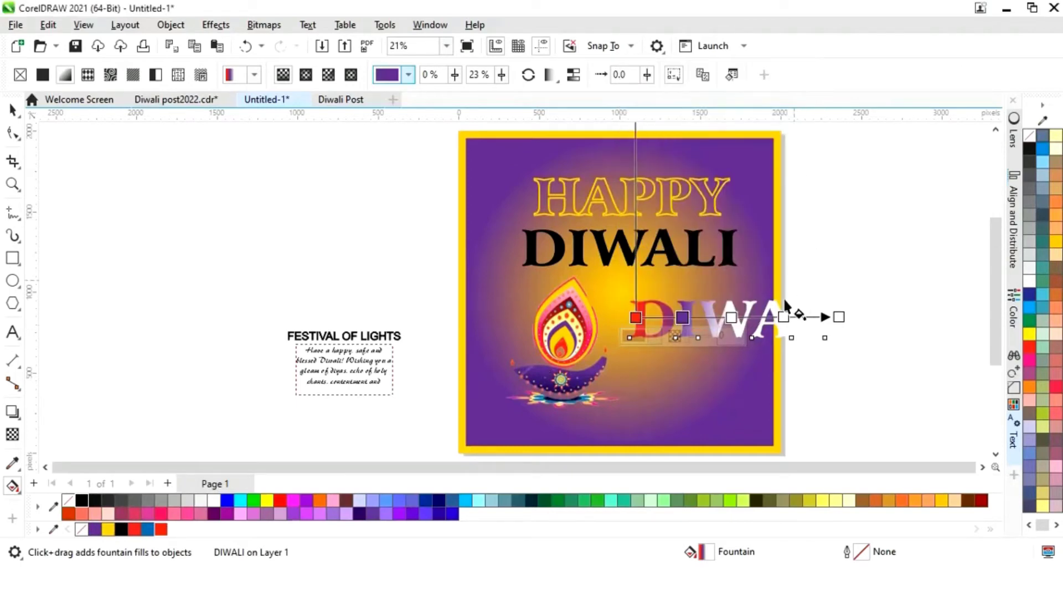
{"action": "left_click", "coordinate": [783, 317]}
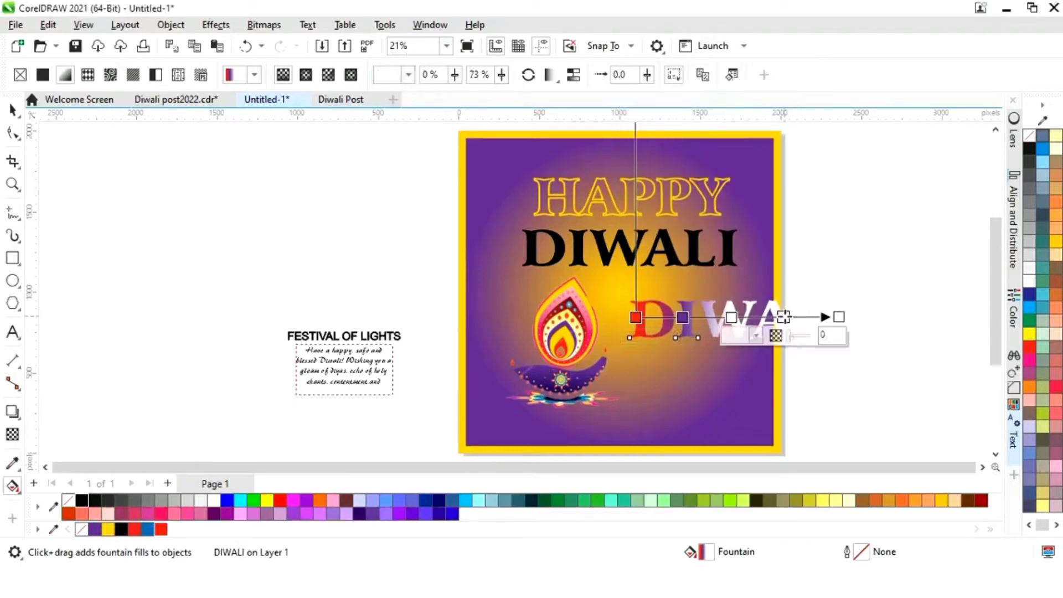
{"action": "left_click", "coordinate": [755, 337]}
{"action": "left_click", "coordinate": [873, 281]}
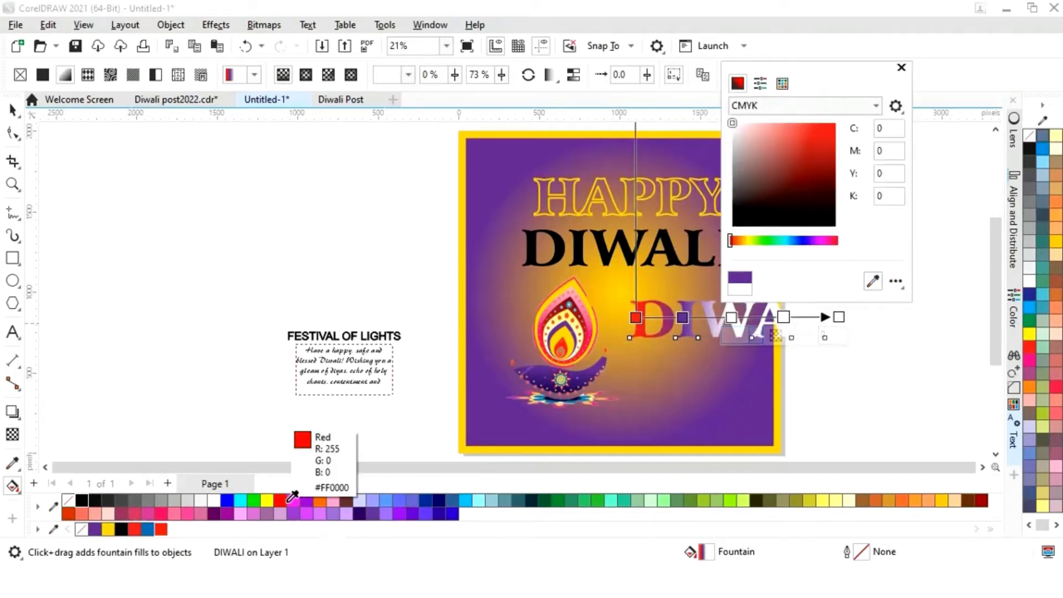
{"action": "left_click", "coordinate": [148, 529]}
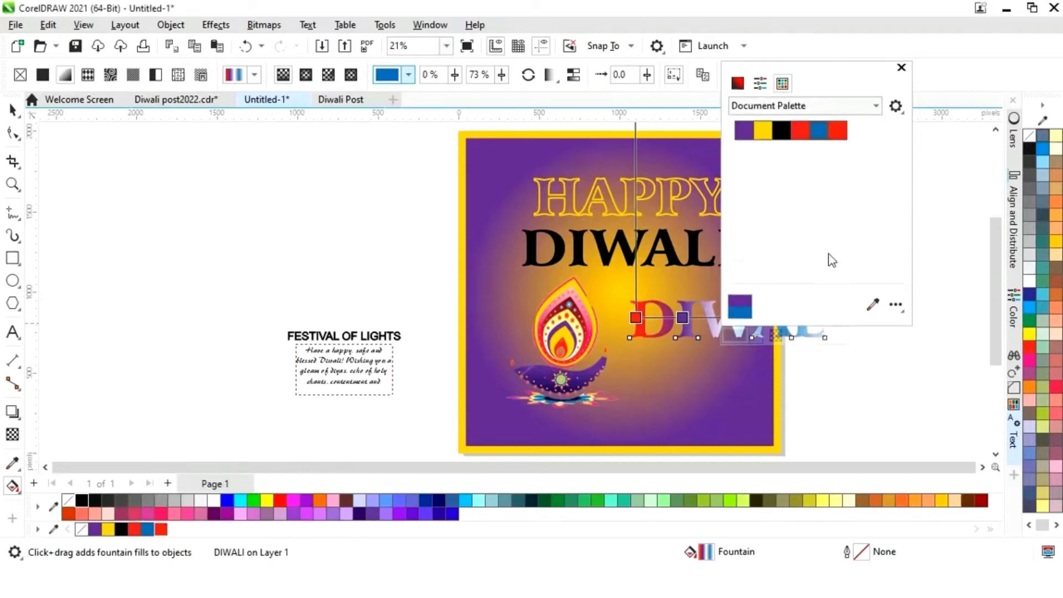
{"action": "left_click", "coordinate": [901, 67]}
- Set the end gradient stop back to red
{"action": "left_click", "coordinate": [811, 335]}
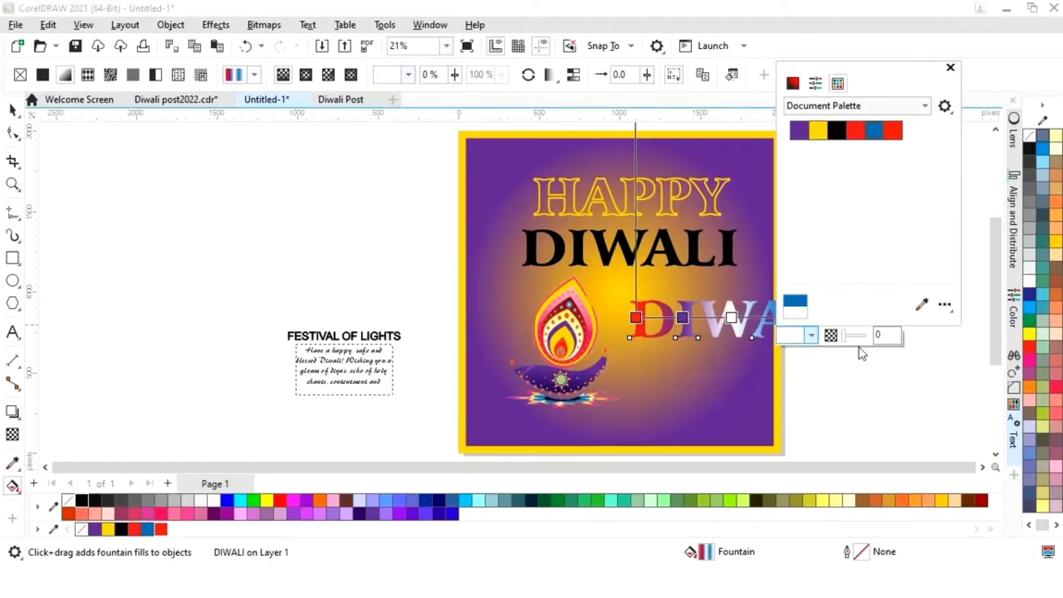
{"action": "left_click", "coordinate": [816, 83]}
{"action": "left_click", "coordinate": [928, 281]}
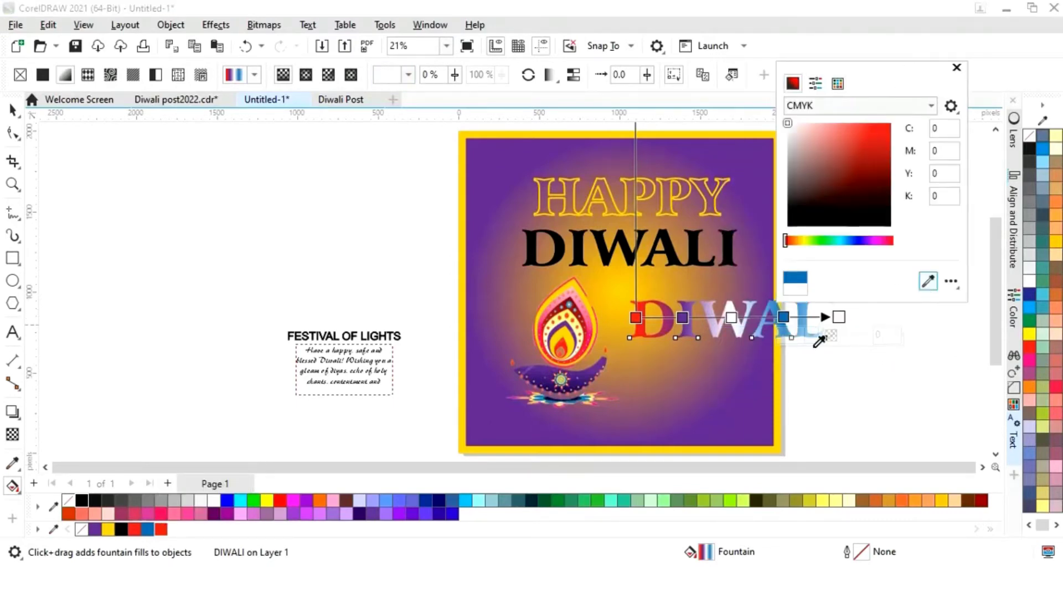
{"action": "left_click", "coordinate": [161, 529]}
{"action": "left_click", "coordinate": [957, 68]}
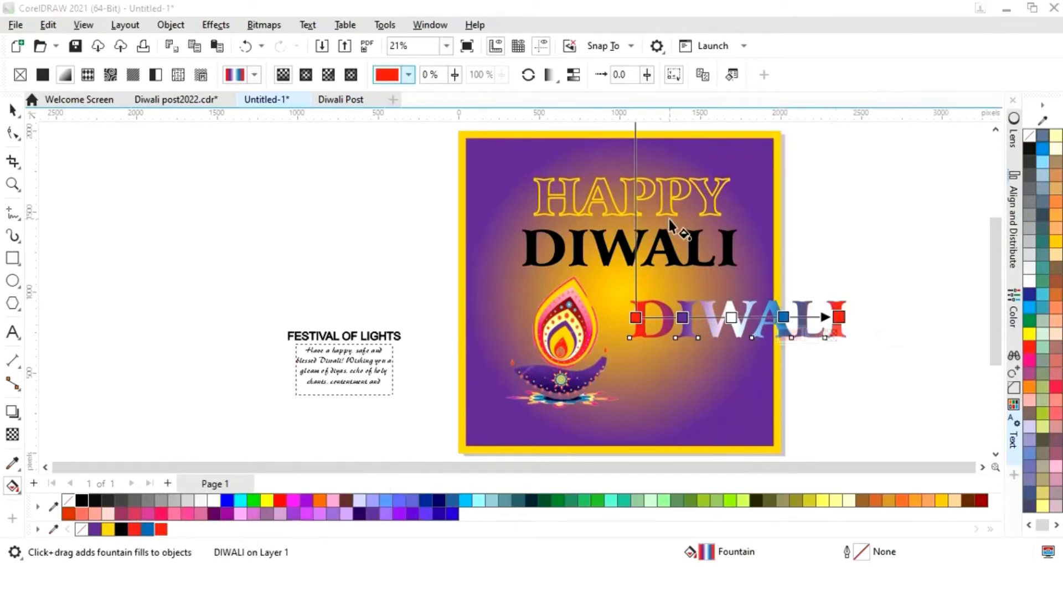
- Recolour the black DIWALI text yellow
{"action": "left_click", "coordinate": [13, 111]}
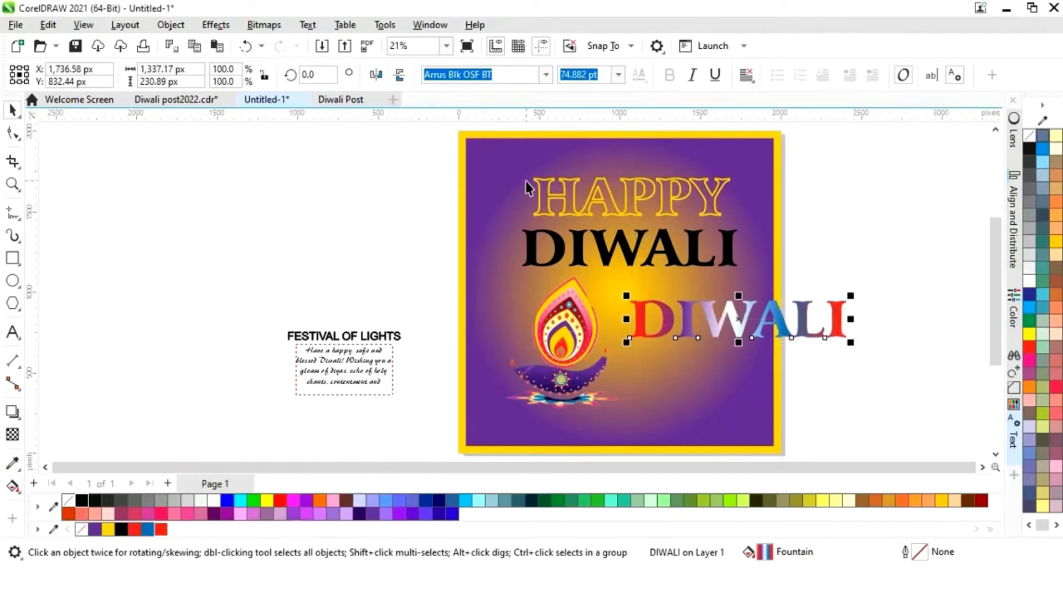
{"action": "left_click", "coordinate": [879, 225]}
{"action": "left_click", "coordinate": [728, 252]}
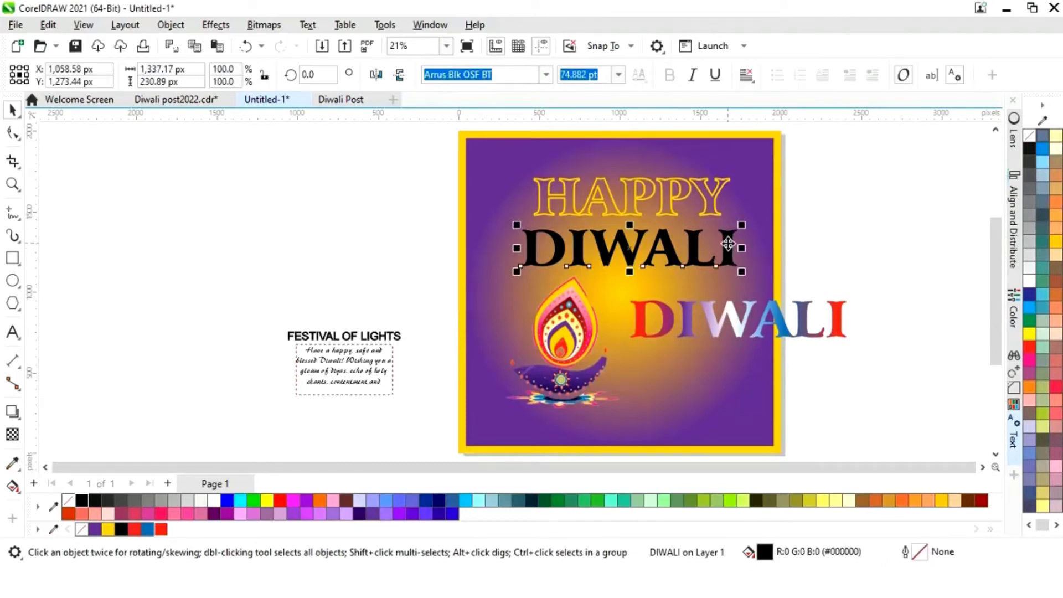
{"action": "left_click", "coordinate": [110, 530]}
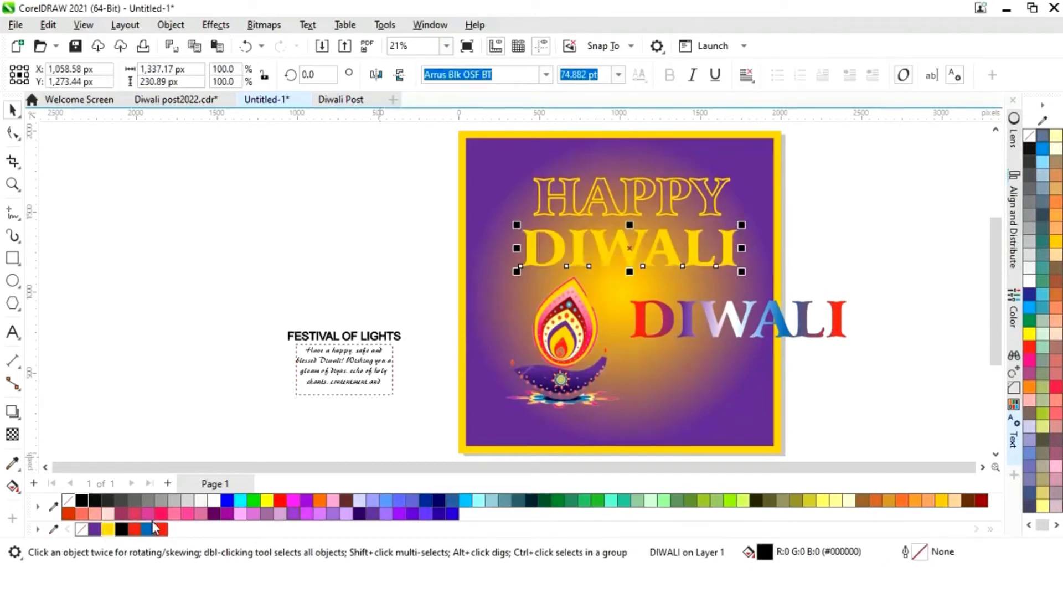
- Move the gradient DIWALI exactly over the yellow DIWALI, nudging it left to align
{"action": "left_click", "coordinate": [765, 330]}
{"action": "left_click_drag", "start_coordinate": [745, 326], "coordinate": [630, 248]}
{"action": "key", "text": "Left"}
{"action": "key", "text": "Left"}
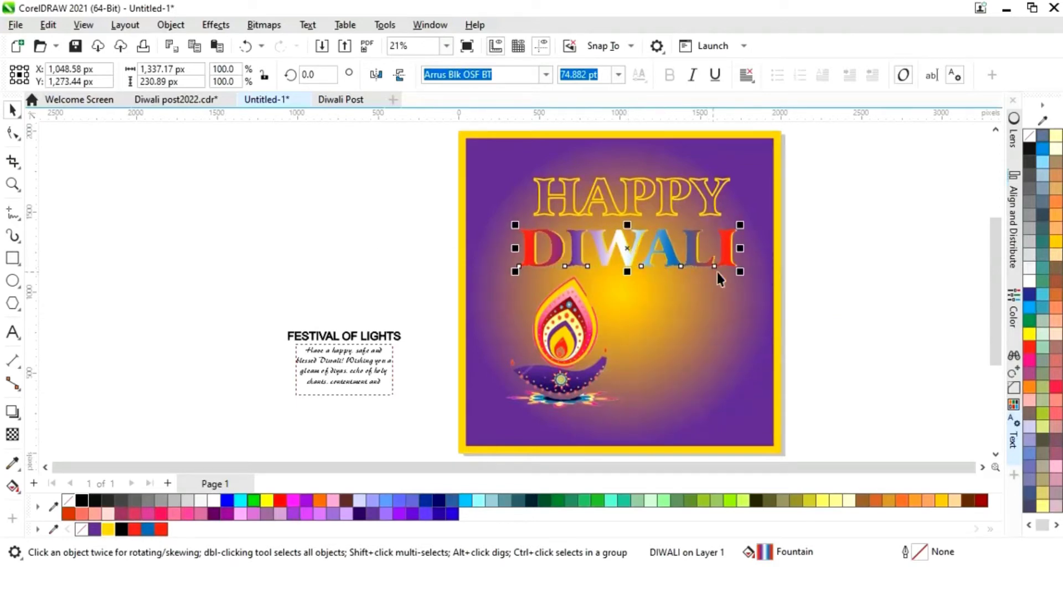
{"action": "left_click", "coordinate": [895, 251]}
- Place FESTIVAL OF LIGHTS below DIWALI with a purple fill and purple outline
{"action": "scroll", "coordinate": [448, 382], "scroll_direction": "right", "scroll_amount": 1}
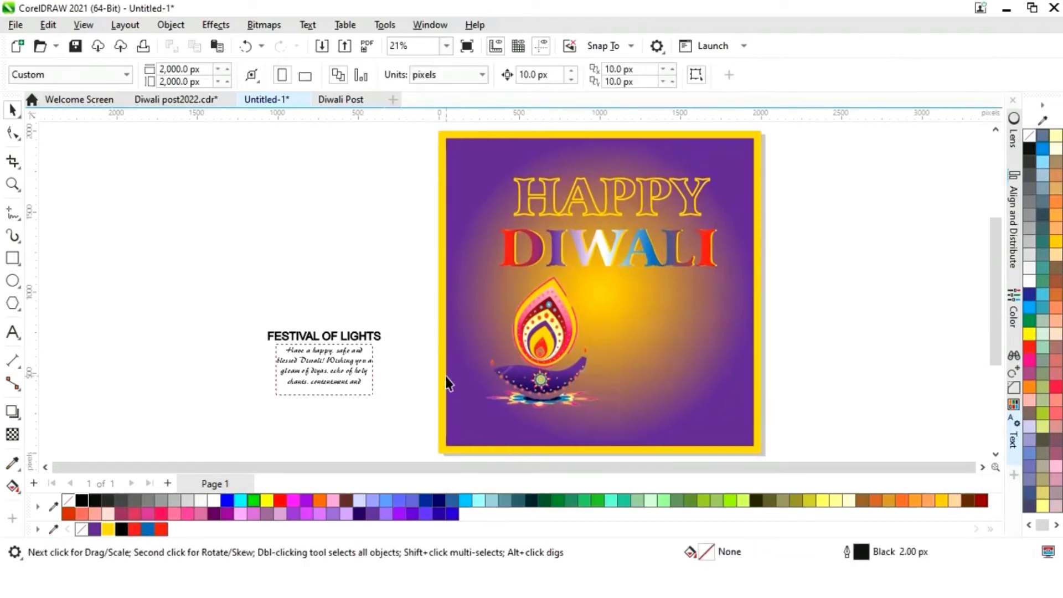
{"action": "left_click", "coordinate": [335, 381]}
{"action": "left_click_drag", "start_coordinate": [313, 341], "coordinate": [660, 280]}
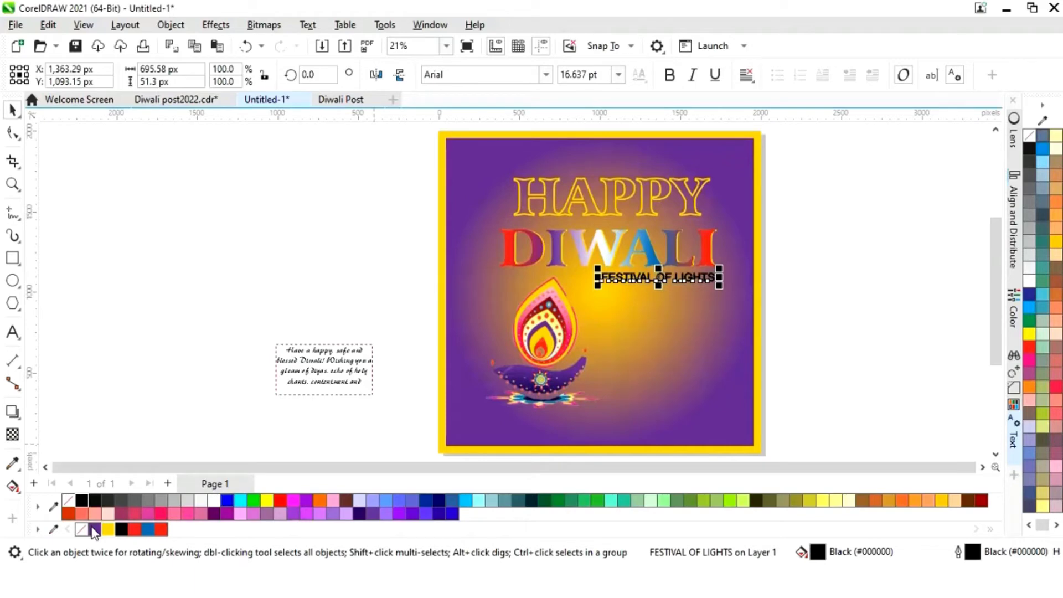
{"action": "left_click", "coordinate": [93, 530]}
{"action": "right_click", "coordinate": [93, 529]}
{"action": "left_click", "coordinate": [791, 343]}
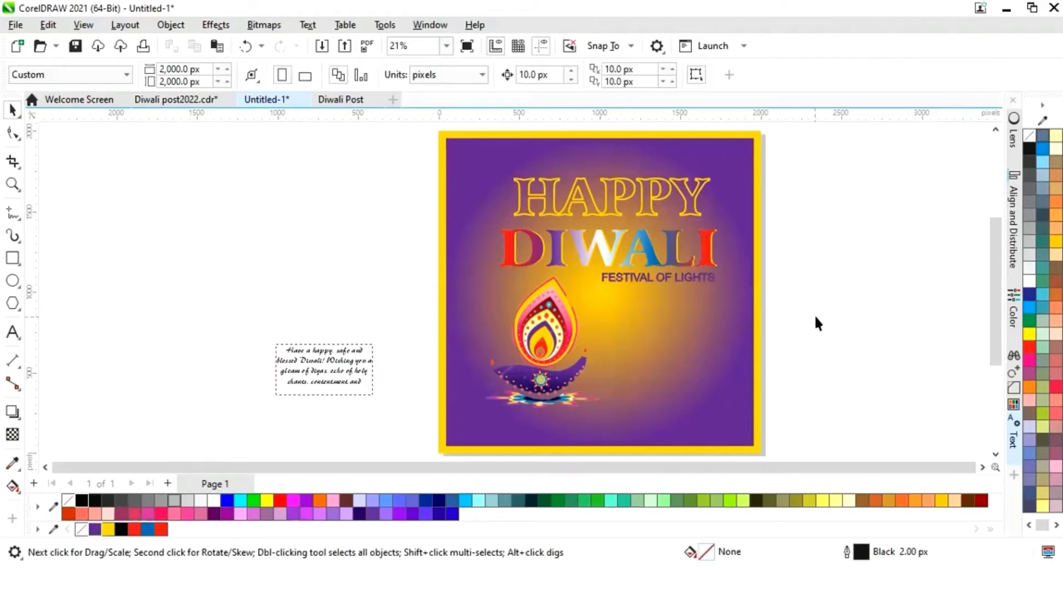
- Move the greeting text beneath FESTIVAL OF LIGHTS and colour it purple
{"action": "left_click", "coordinate": [339, 373]}
{"action": "left_click_drag", "start_coordinate": [340, 373], "coordinate": [657, 306]}
{"action": "left_click", "coordinate": [98, 530]}
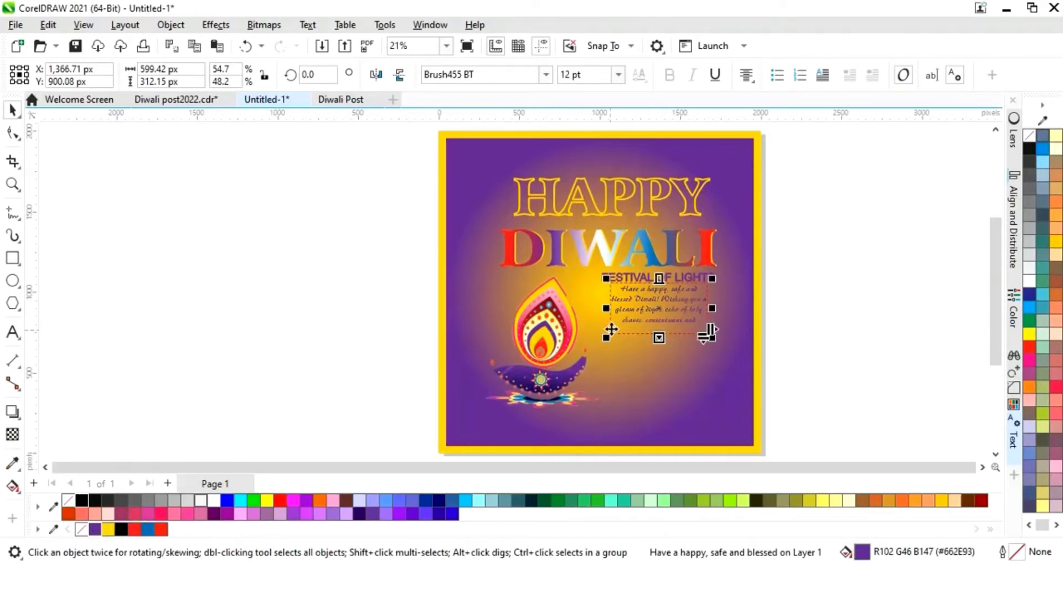
- Enlarge the greeting text box and FESTIVAL OF LIGHTS, shifting the greeting slightly left
{"action": "left_click_drag", "start_coordinate": [608, 342], "coordinate": [590, 378]}
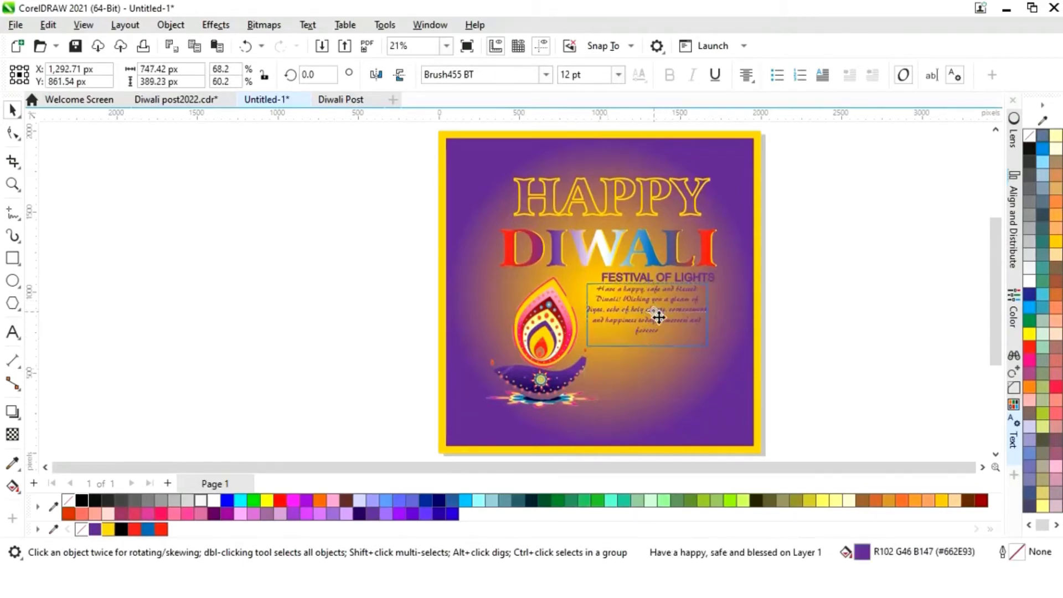
{"action": "left_click", "coordinate": [616, 288]}
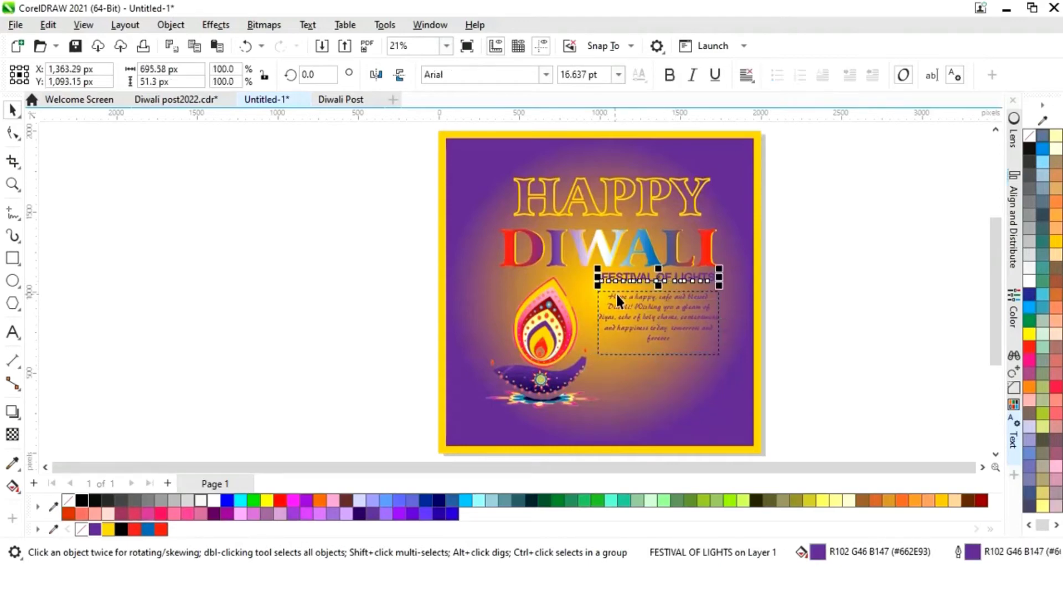
{"action": "left_click_drag", "start_coordinate": [600, 287], "coordinate": [580, 289]}
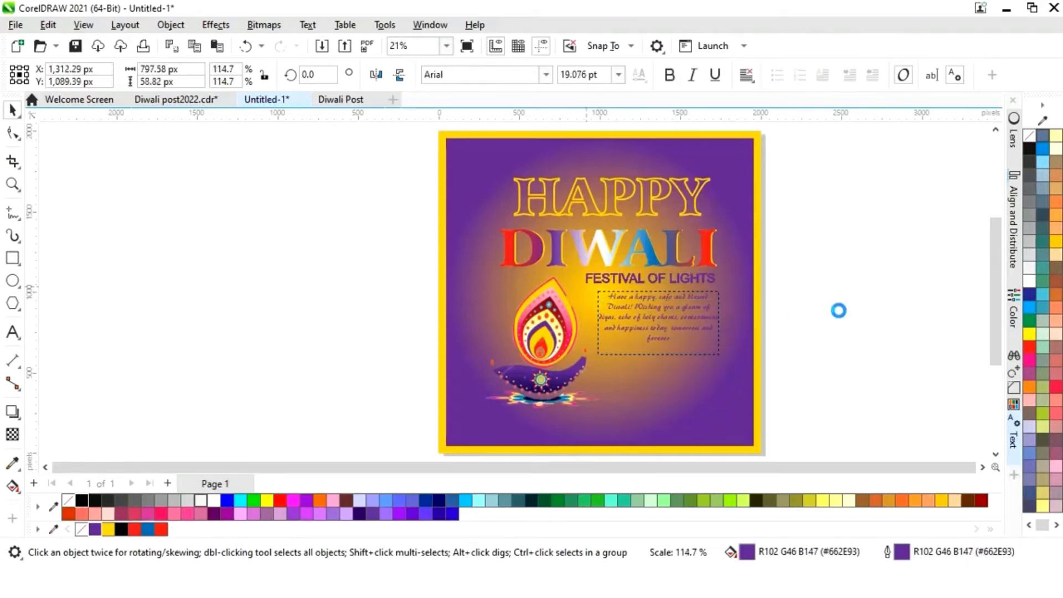
{"action": "key", "text": "Escape"}
{"action": "left_click", "coordinate": [689, 332]}
{"action": "left_click_drag", "start_coordinate": [689, 333], "coordinate": [659, 325]}
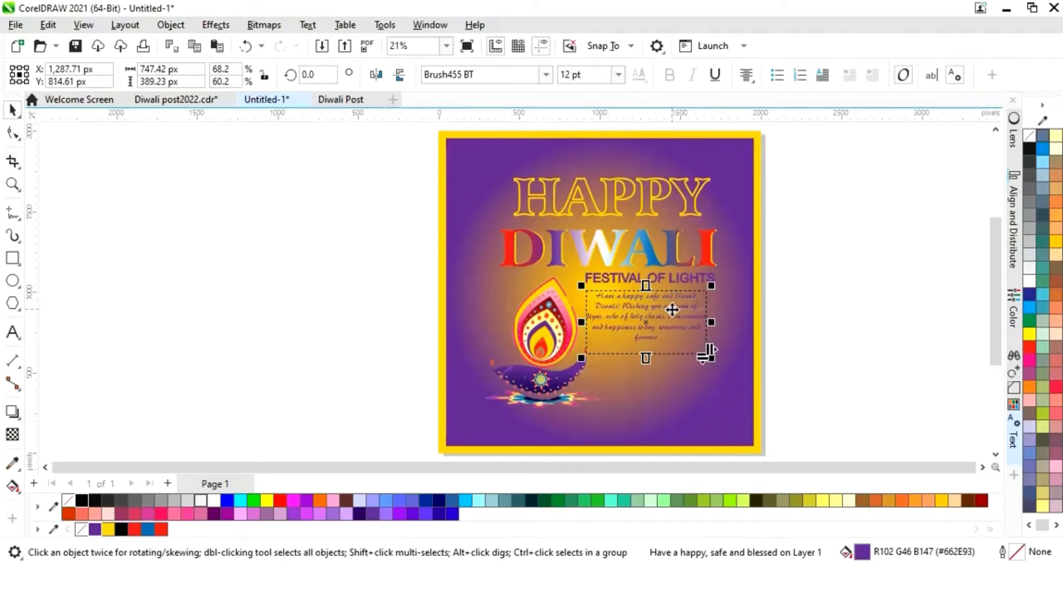
{"action": "left_click", "coordinate": [857, 362]}
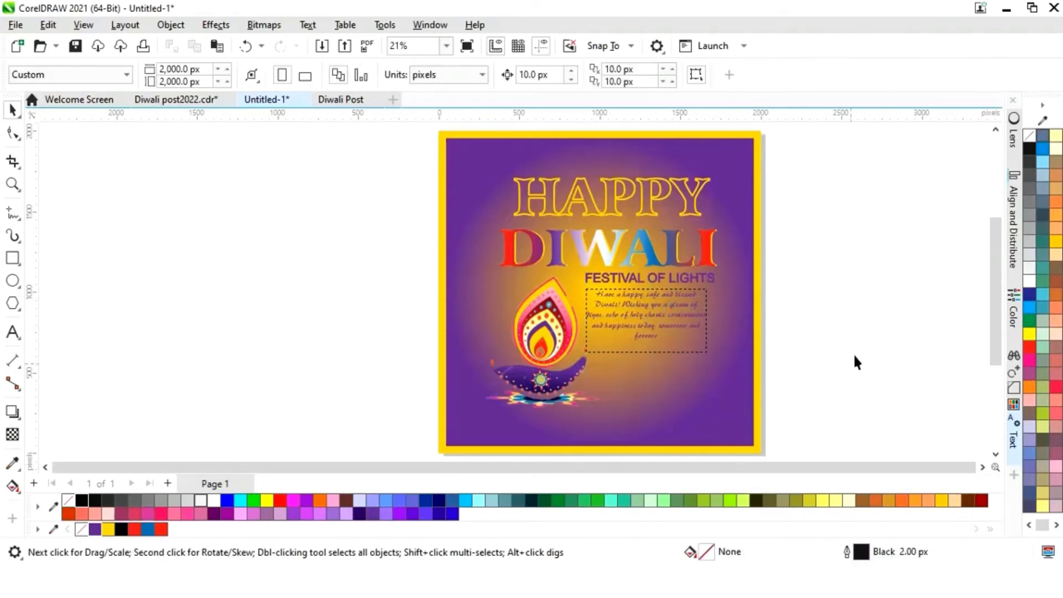
- Copy the diya to its right twice, shrinking the copies to about half and quarter size
{"action": "left_click", "coordinate": [530, 392]}
{"action": "left_click_drag", "start_coordinate": [533, 380], "coordinate": [649, 393]}
{"action": "left_click_drag", "start_coordinate": [719, 286], "coordinate": [654, 360]}
{"action": "left_click_drag", "start_coordinate": [632, 411], "coordinate": [680, 394]}
{"action": "left_click_drag", "start_coordinate": [706, 343], "coordinate": [682, 368]}
{"action": "left_click_drag", "start_coordinate": [676, 410], "coordinate": [690, 372]}
- Fine-tune the small diyas' placement, nudging the middle diya slightly right
{"action": "left_click", "coordinate": [629, 377]}
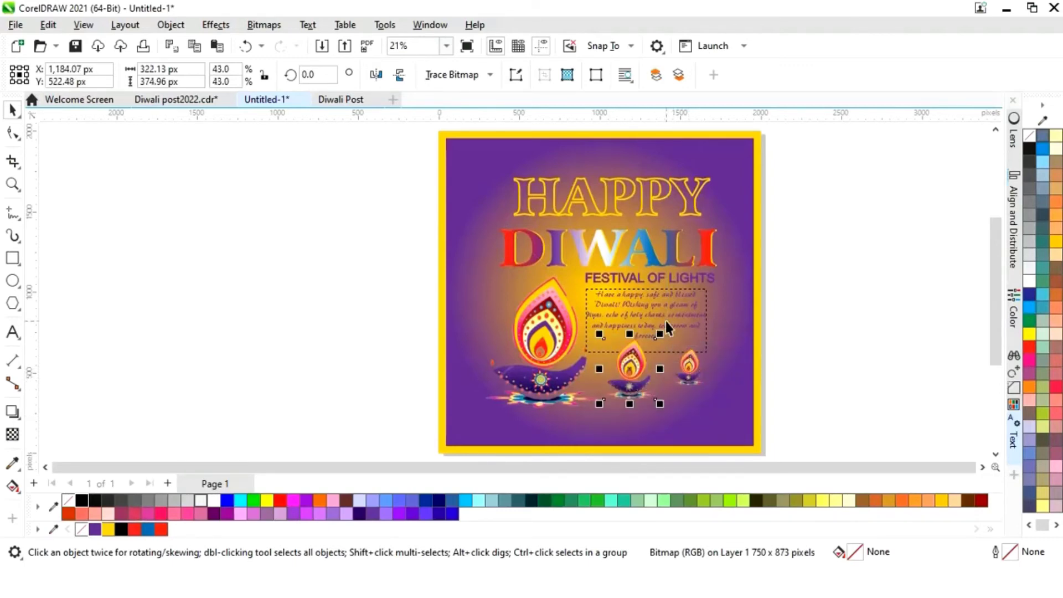
{"action": "left_click", "coordinate": [667, 327]}
{"action": "left_click", "coordinate": [688, 371], "text": "shift"}
{"action": "left_click", "coordinate": [540, 343], "text": "shift"}
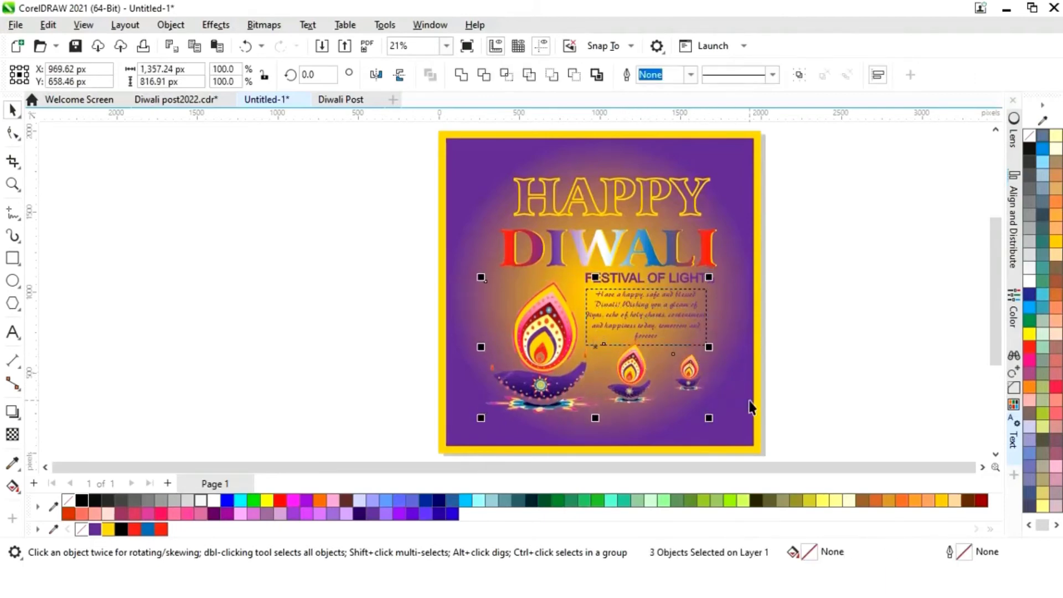
{"action": "left_click", "coordinate": [831, 344]}
{"action": "left_click", "coordinate": [631, 376]}
{"action": "left_click_drag", "start_coordinate": [631, 376], "coordinate": [636, 380]}
{"action": "left_click", "coordinate": [847, 344]}
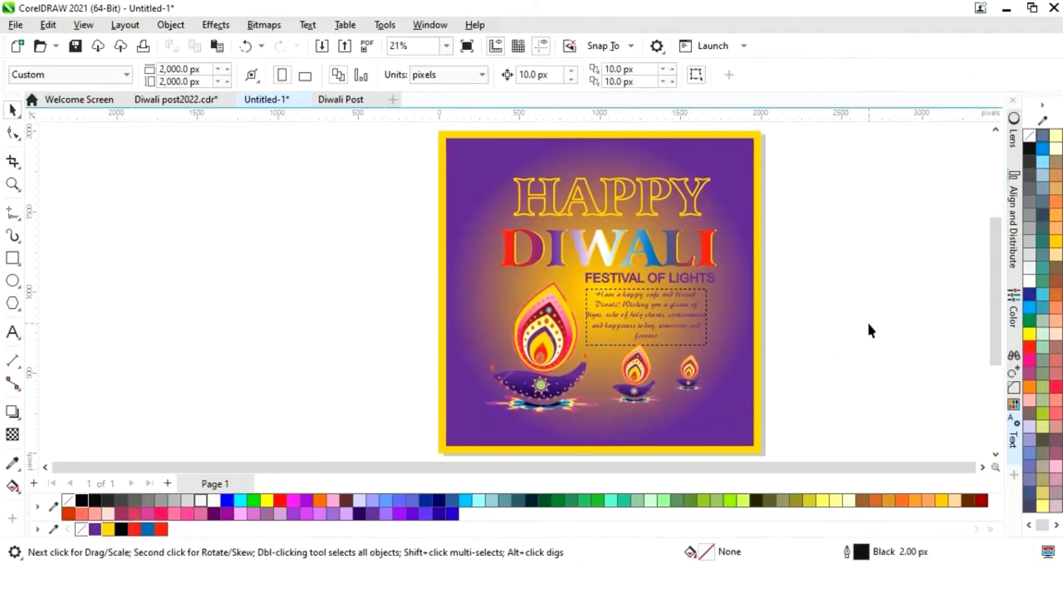
{"action": "left_click", "coordinate": [12, 258]}
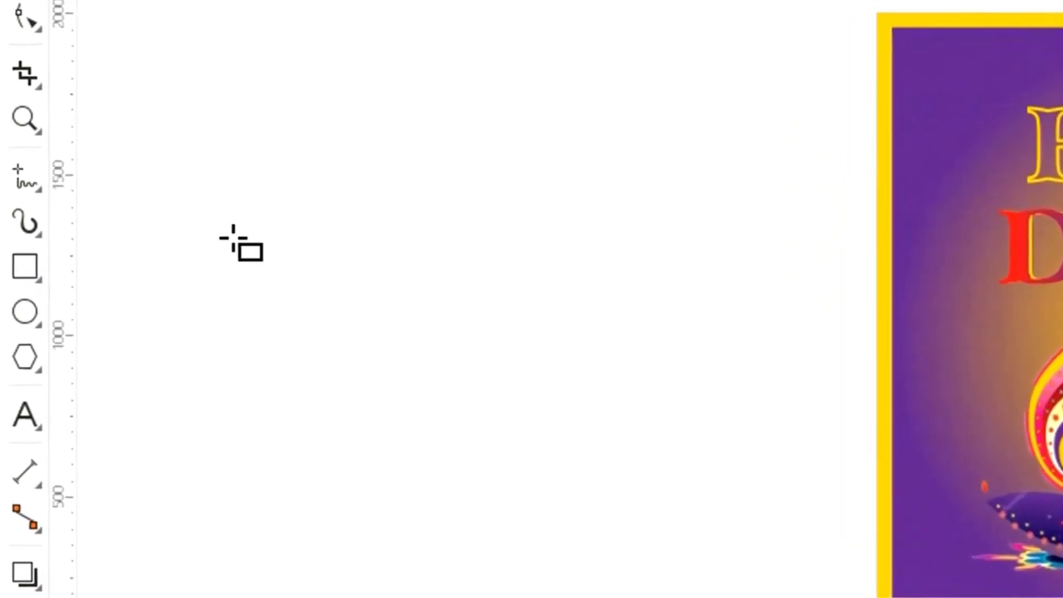
- Draw a 270 by 360 px rectangle at the page's top-left corner and fill it yellow
{"action": "left_click_drag", "start_coordinate": [914, 28], "coordinate": [1004, 143]}
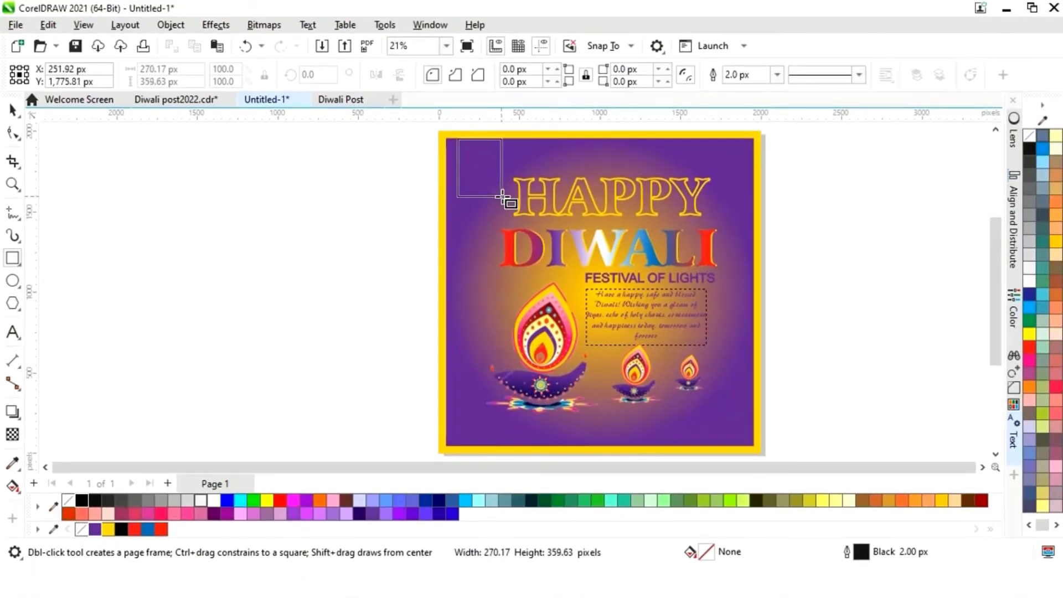
{"action": "left_click_drag", "start_coordinate": [502, 197], "coordinate": [502, 196]}
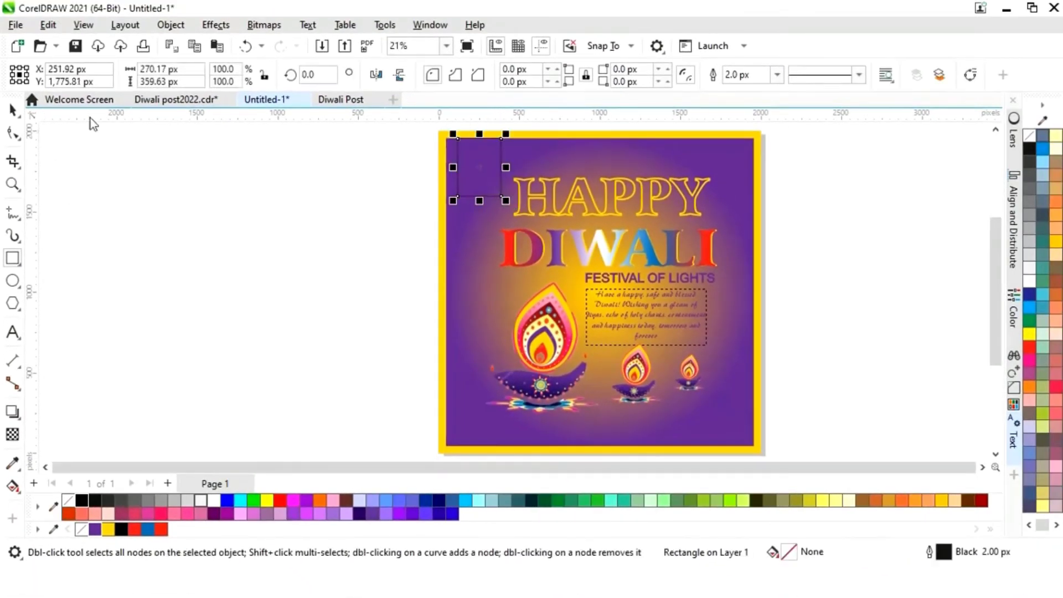
{"action": "key", "text": "space"}
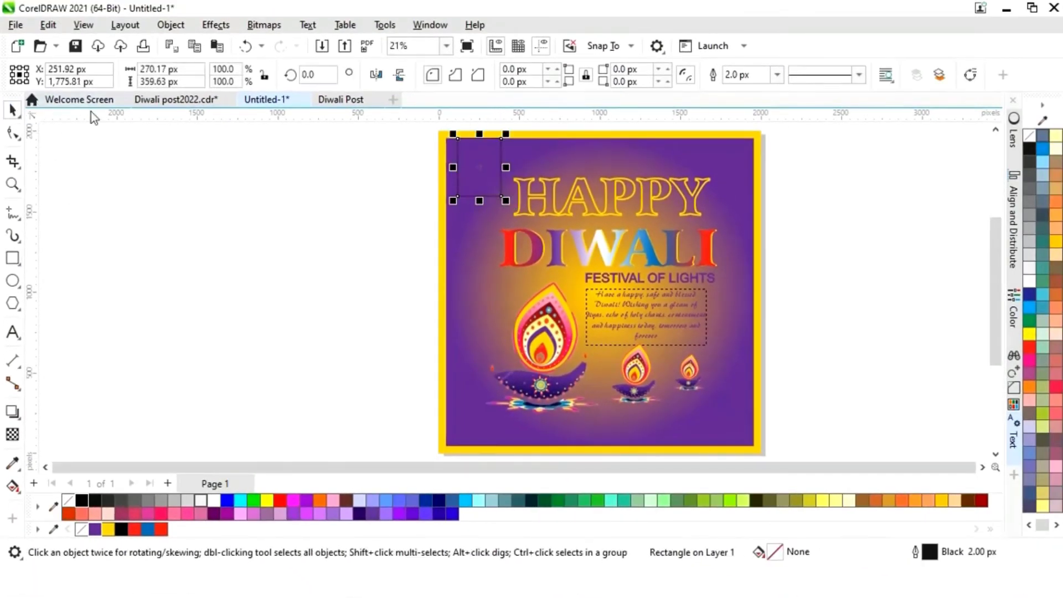
{"action": "left_click", "coordinate": [106, 531]}
{"action": "left_click", "coordinate": [390, 310]}
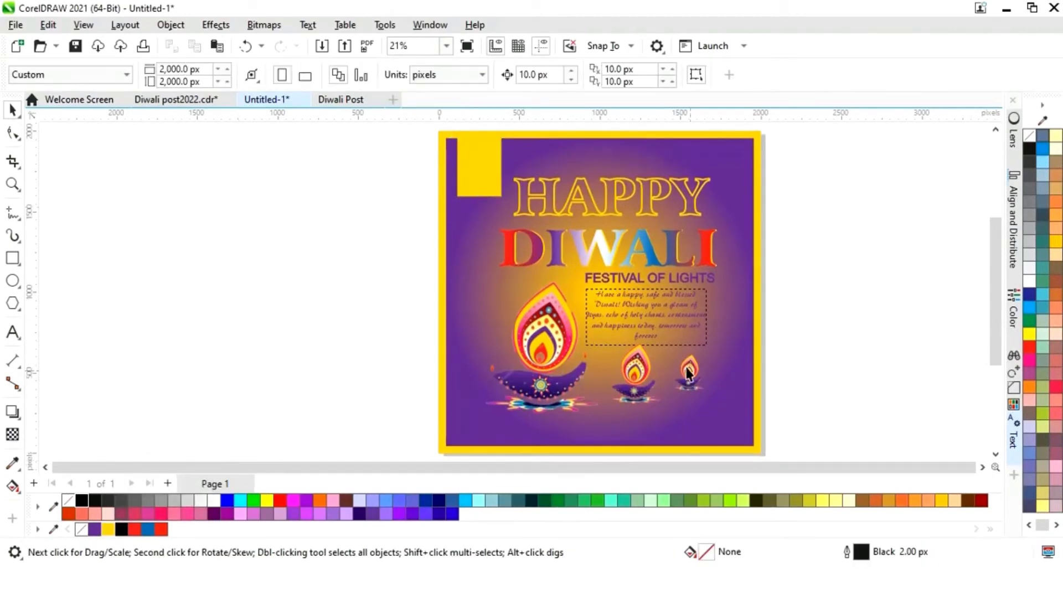
- Move a small diya onto the yellow corner block and nudge it left
{"action": "left_click_drag", "start_coordinate": [691, 381], "coordinate": [503, 146]}
{"action": "key", "text": "Left"}
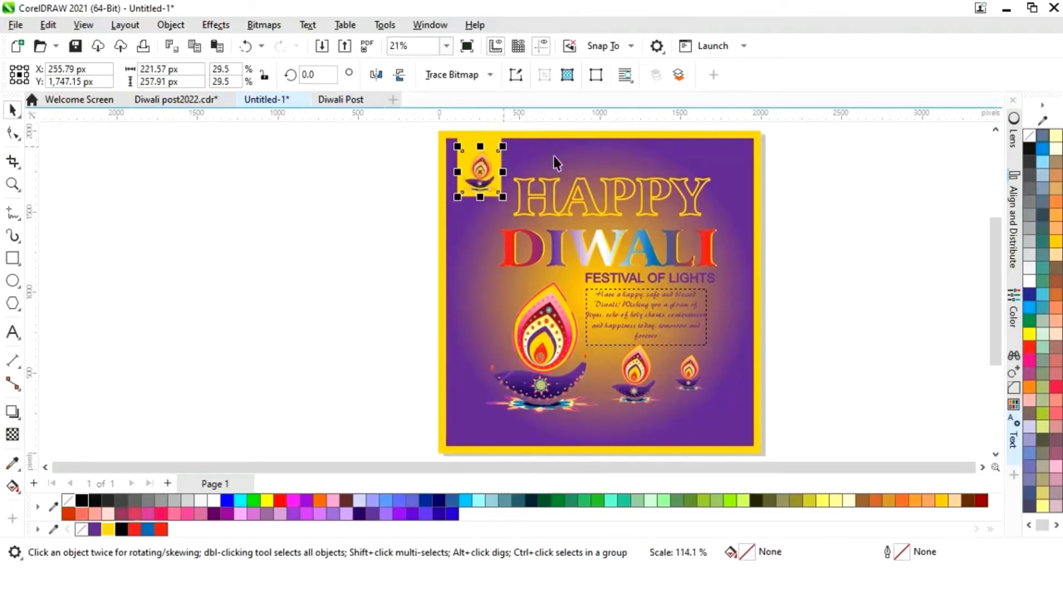
{"action": "left_click", "coordinate": [859, 212]}
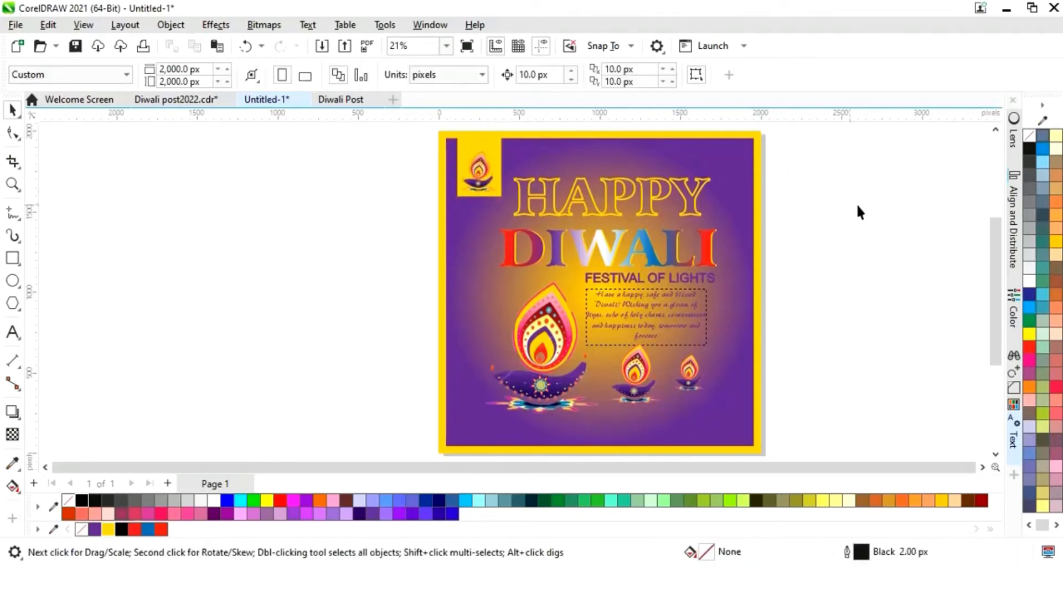
- Cast a downward drop shadow from the HAPPY heading
{"action": "scroll", "coordinate": [859, 212], "scroll_direction": "right", "scroll_amount": 2}
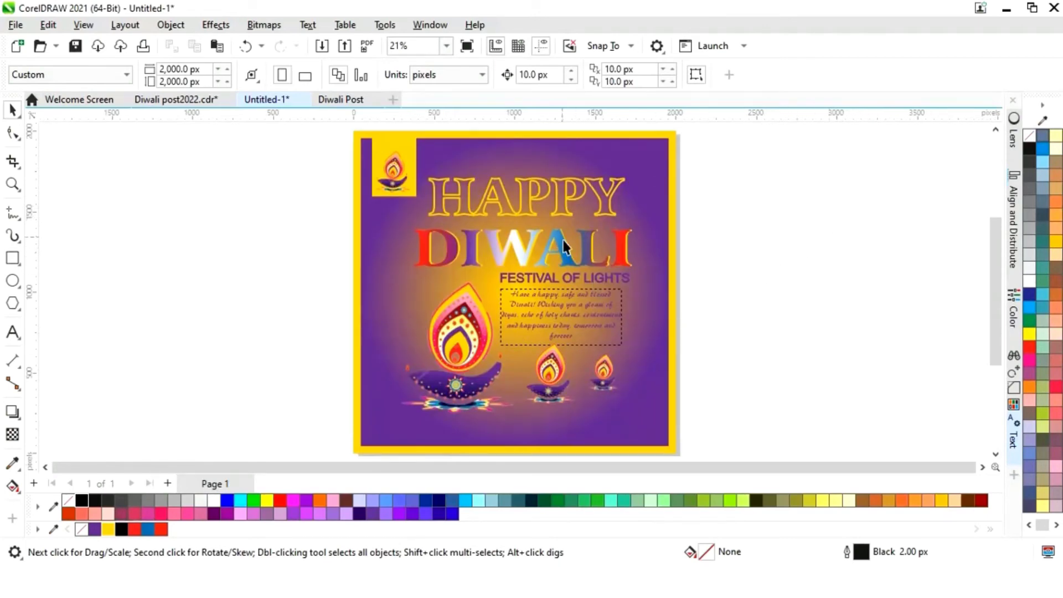
{"action": "left_click", "coordinate": [529, 199]}
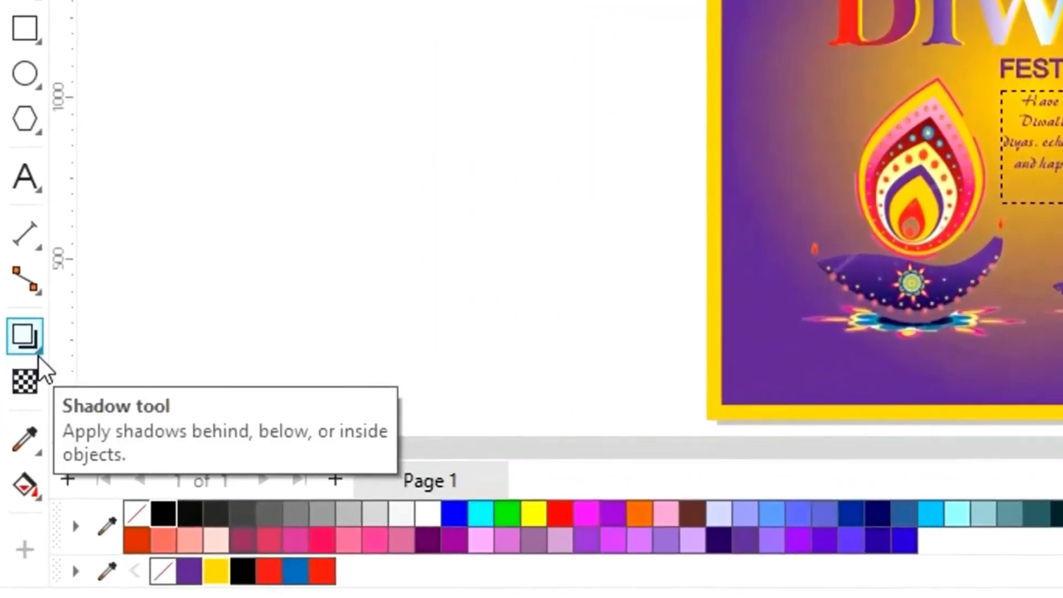
{"action": "left_click", "coordinate": [38, 355]}
{"action": "left_click", "coordinate": [84, 355]}
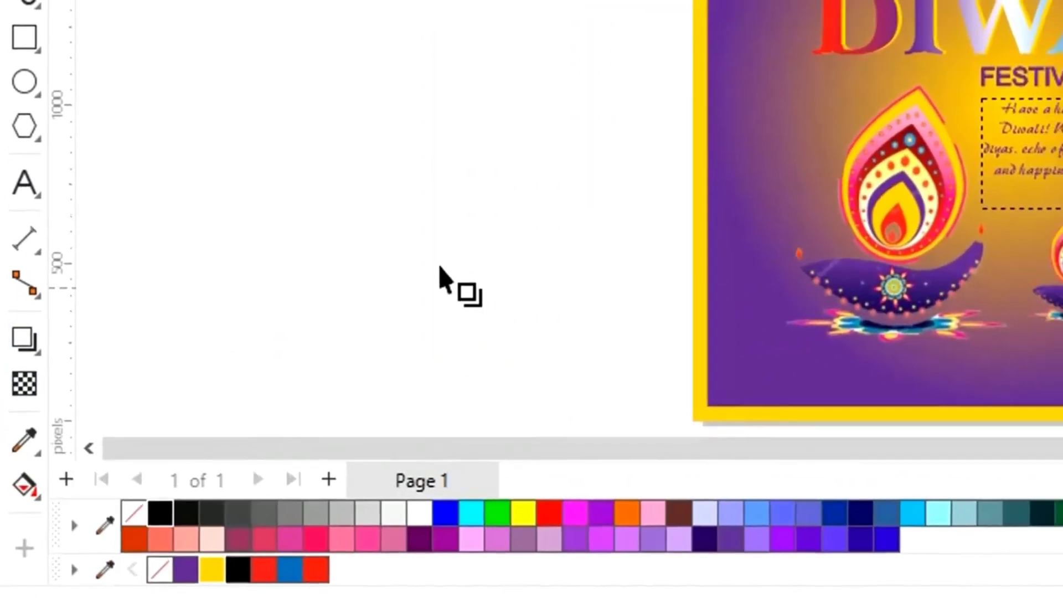
{"action": "key", "text": "z"}
{"action": "left_click_drag", "start_coordinate": [350, 135], "coordinate": [728, 280]}
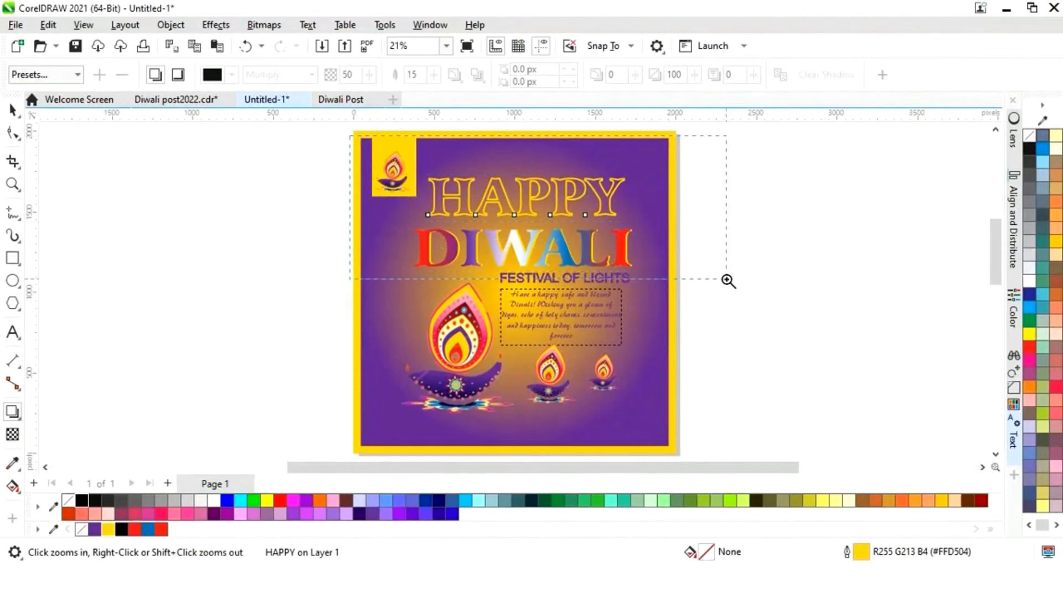
{"action": "left_click_drag", "start_coordinate": [490, 228], "coordinate": [490, 312]}
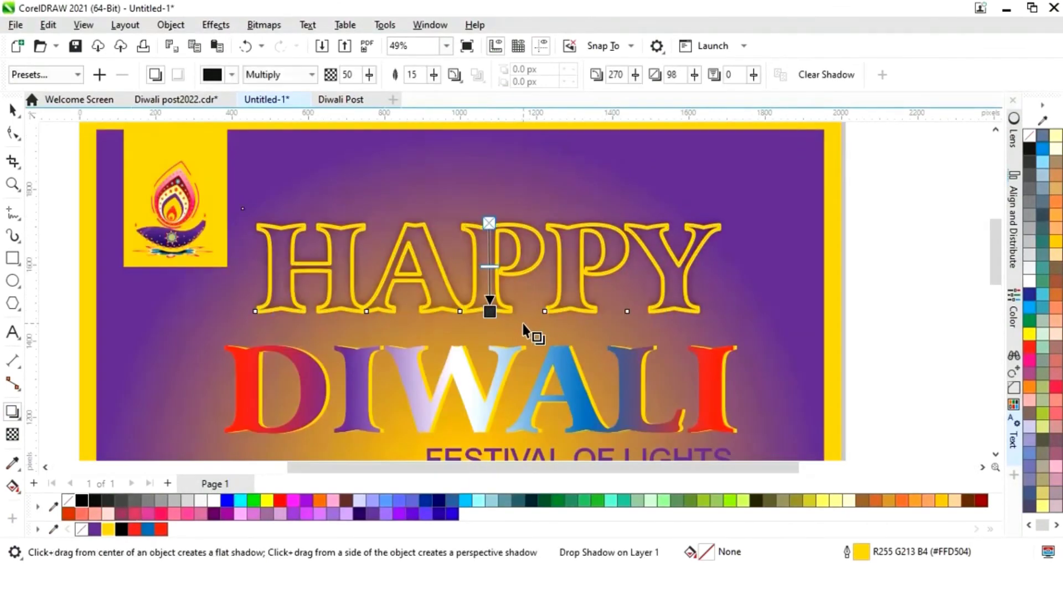
- Add downward drop shadows to the yellow corner box and the DIWALI text
{"action": "left_click", "coordinate": [216, 176]}
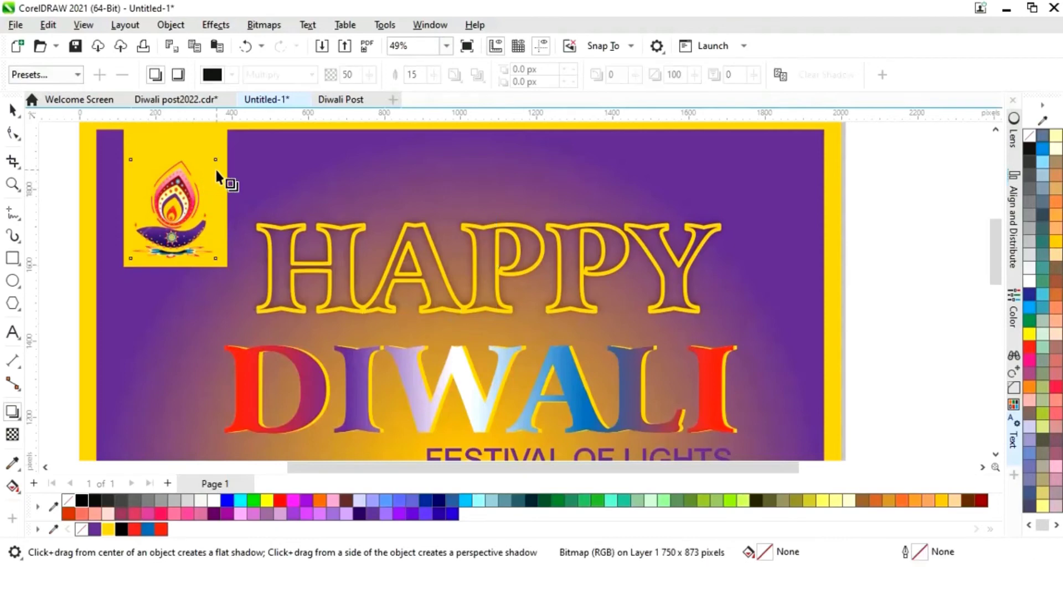
{"action": "left_click", "coordinate": [223, 146]}
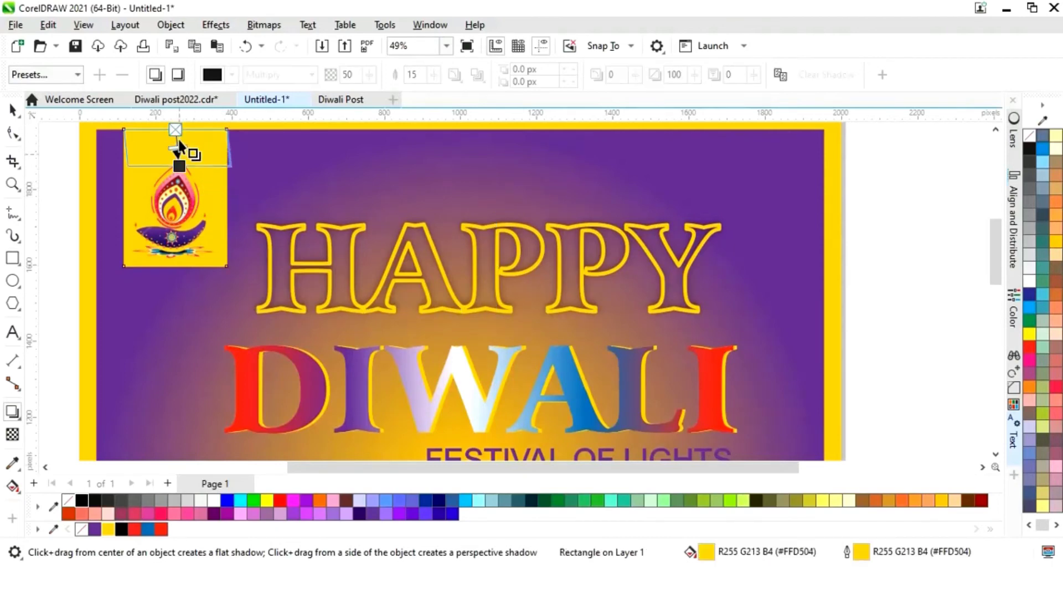
{"action": "left_click_drag", "start_coordinate": [178, 143], "coordinate": [175, 278]}
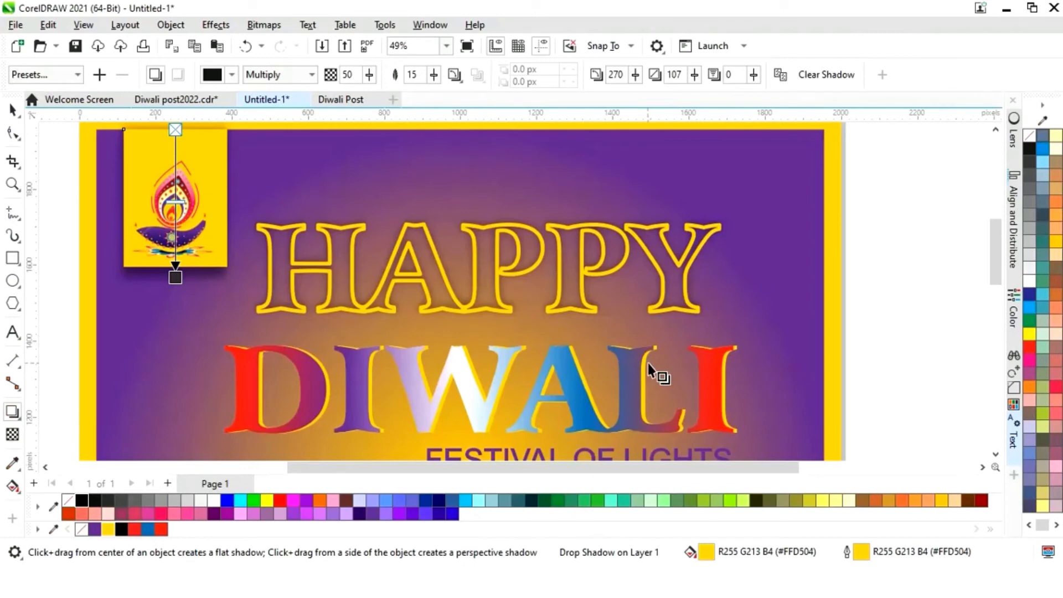
{"action": "left_click", "coordinate": [726, 376]}
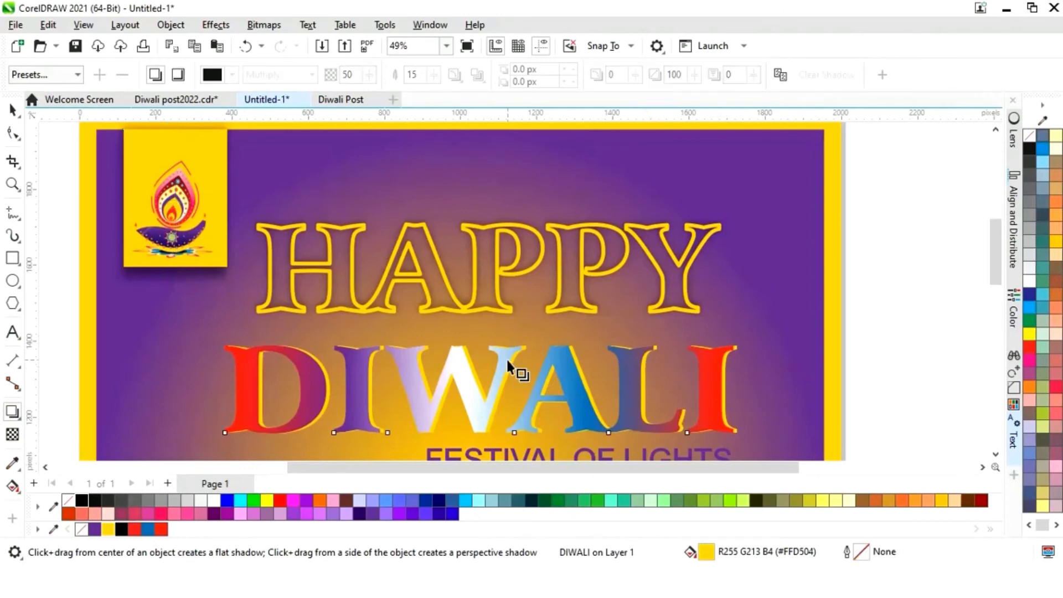
{"action": "left_click_drag", "start_coordinate": [483, 345], "coordinate": [481, 438]}
{"action": "left_click_drag", "start_coordinate": [996, 244], "coordinate": [997, 319]}
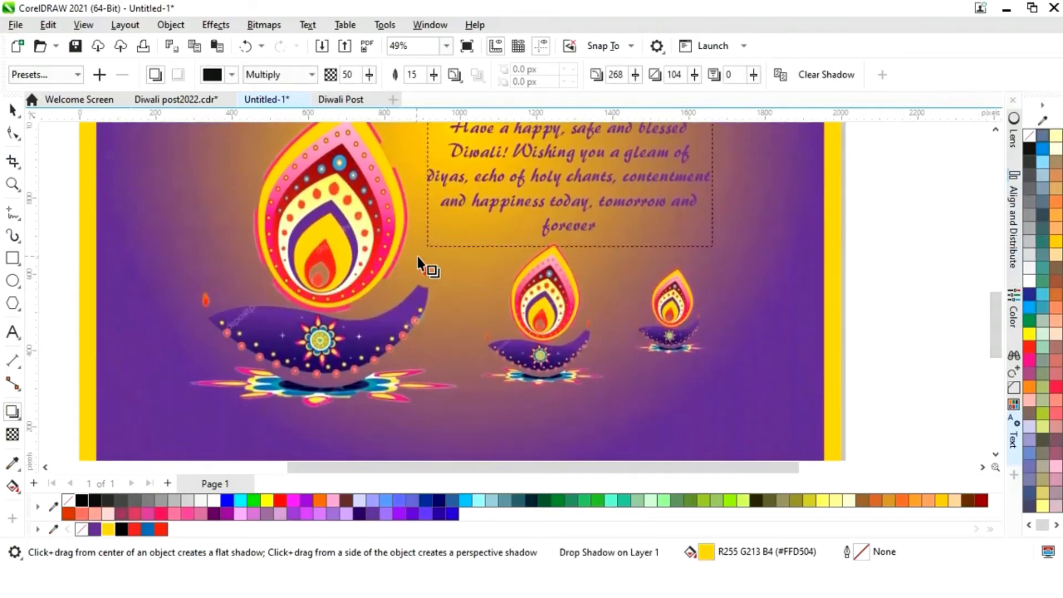
- Drag shadows down from the large, middle and smallest diyas, then fit the page in view
{"action": "scroll", "coordinate": [419, 260], "scroll_direction": "down", "scroll_amount": 2}
{"action": "left_click", "coordinate": [407, 210]}
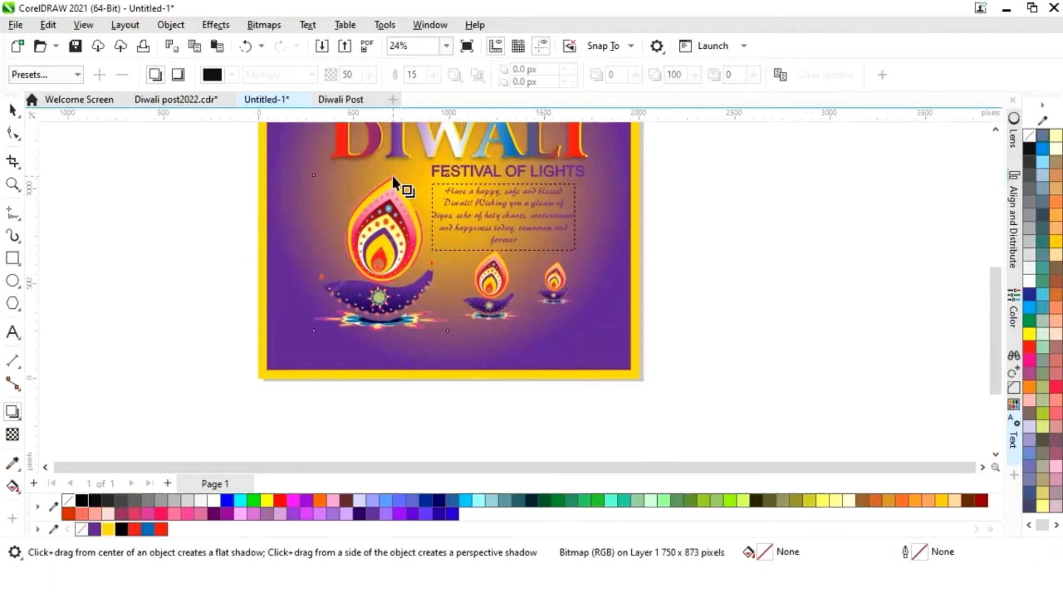
{"action": "left_click_drag", "start_coordinate": [381, 176], "coordinate": [382, 341]}
{"action": "left_click", "coordinate": [487, 283]}
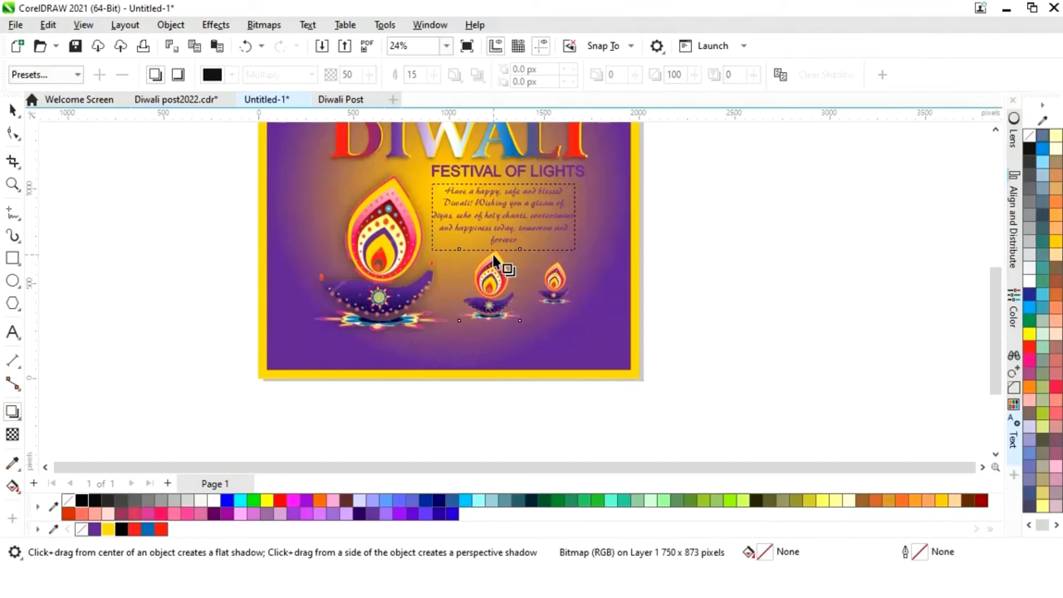
{"action": "left_click_drag", "start_coordinate": [491, 251], "coordinate": [491, 331]}
{"action": "left_click", "coordinate": [559, 272]}
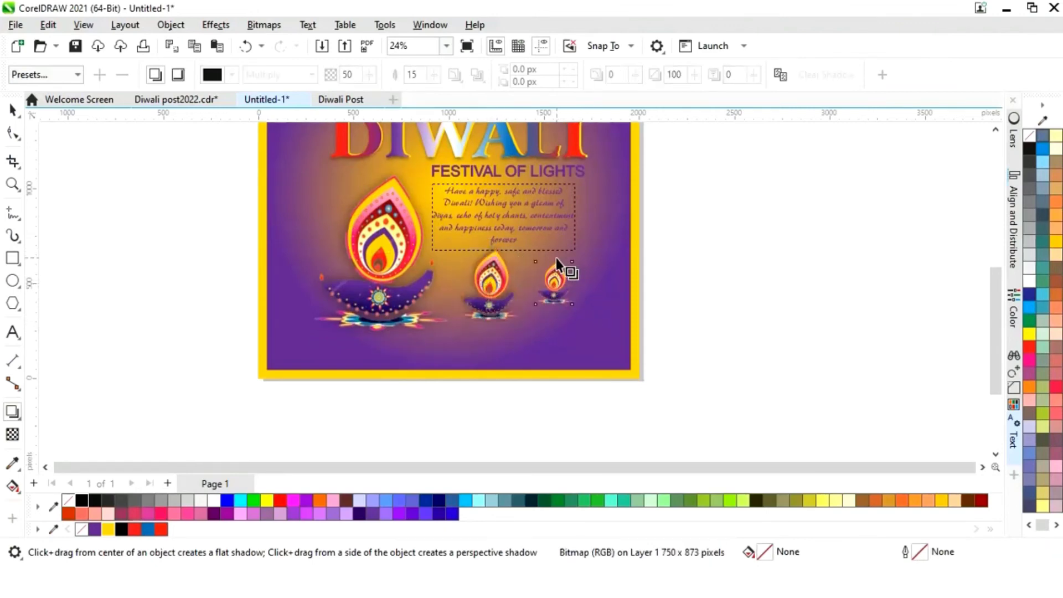
{"action": "left_click_drag", "start_coordinate": [557, 259], "coordinate": [558, 317]}
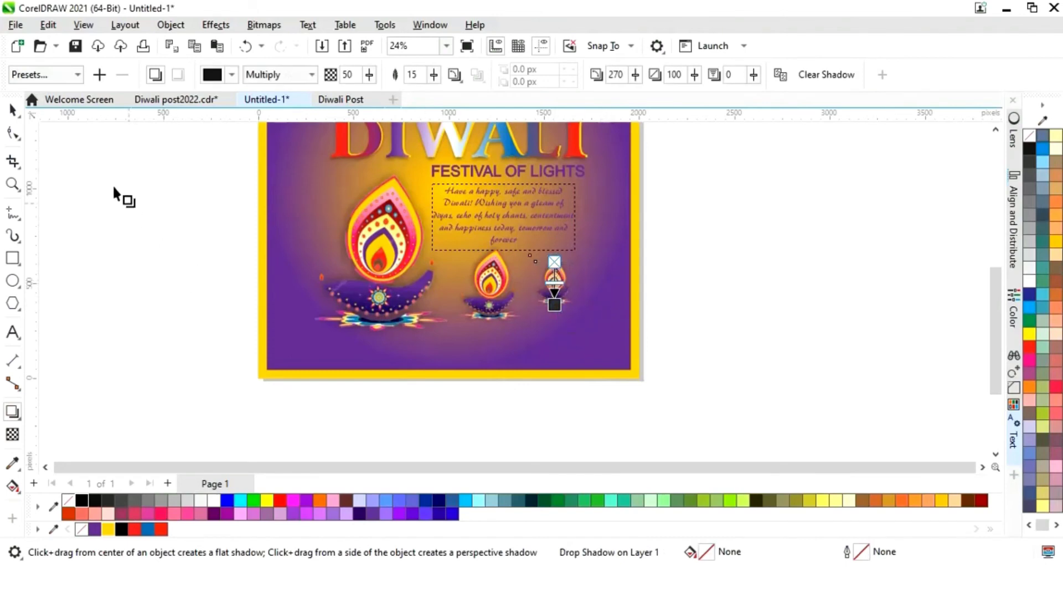
{"action": "left_click", "coordinate": [13, 110]}
{"action": "key", "text": "shift+F4"}
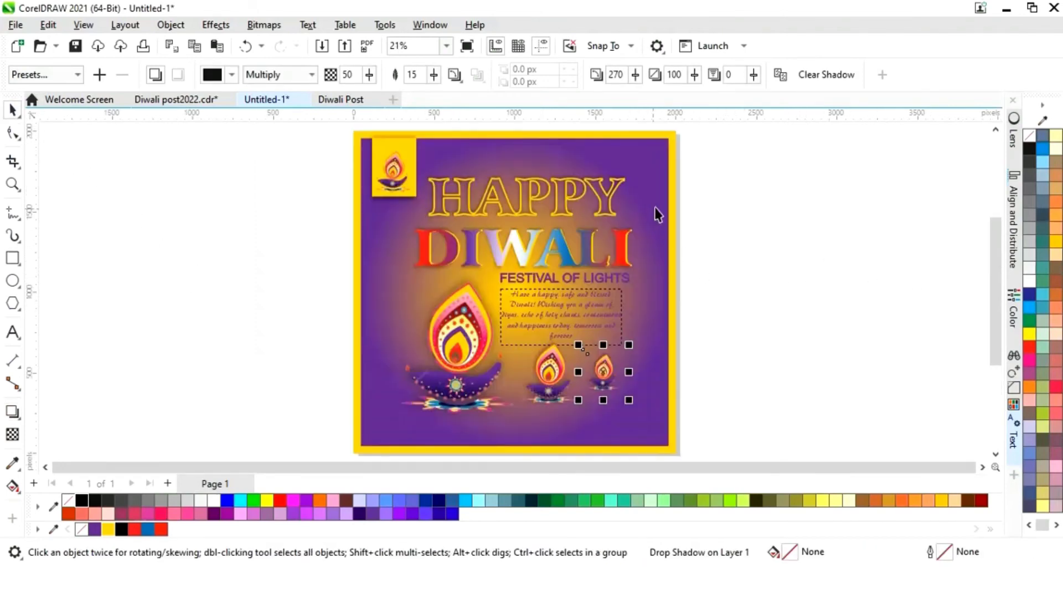
- Drag the purple background's elliptical transparency handle outward past the page edge
{"action": "left_click", "coordinate": [675, 198]}
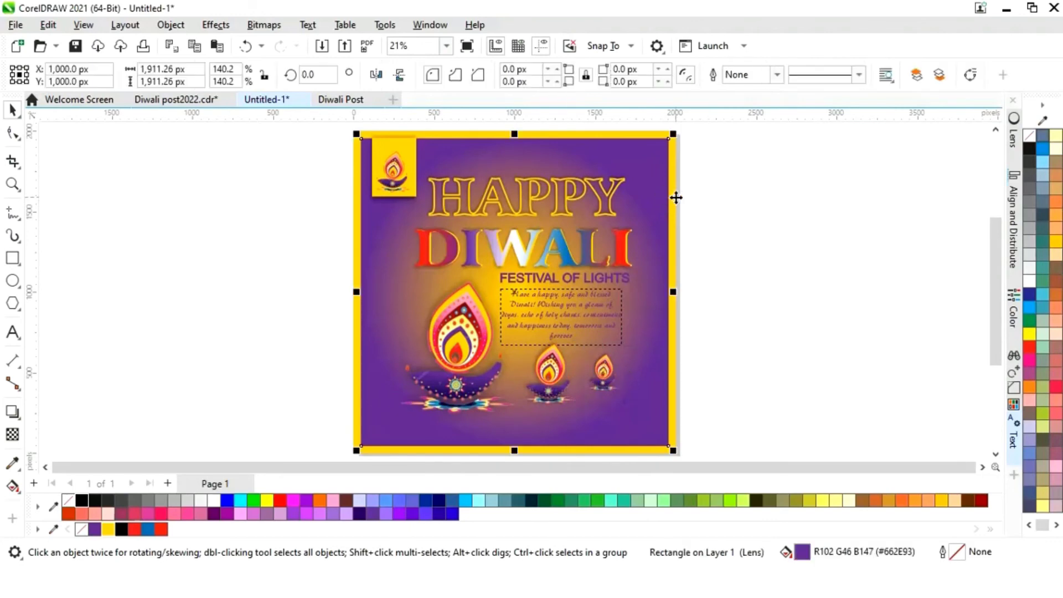
{"action": "left_click", "coordinate": [13, 435]}
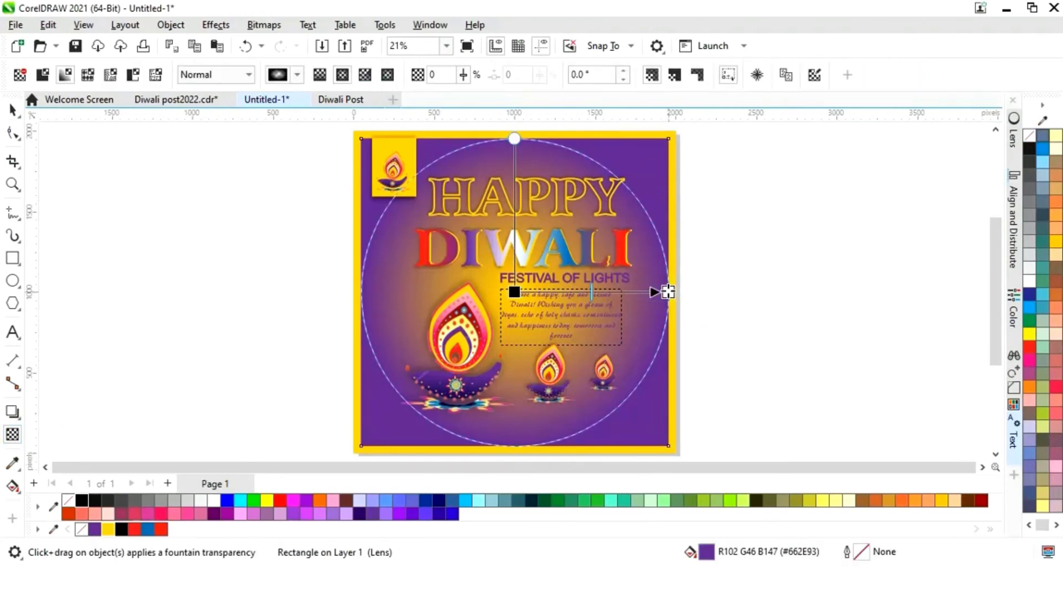
{"action": "left_click_drag", "start_coordinate": [668, 292], "coordinate": [697, 291]}
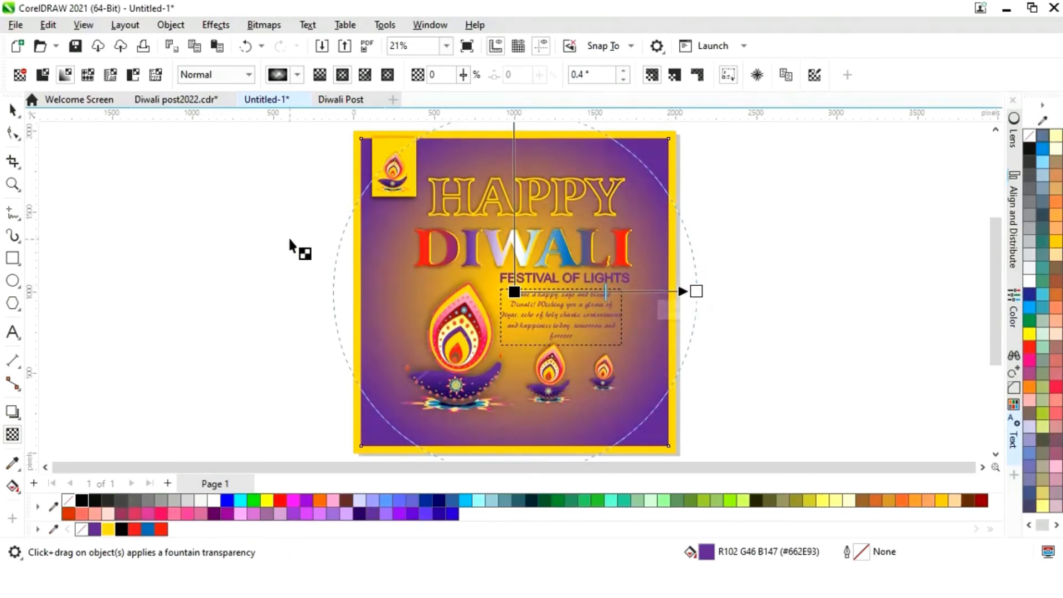
{"action": "left_click", "coordinate": [253, 239]}
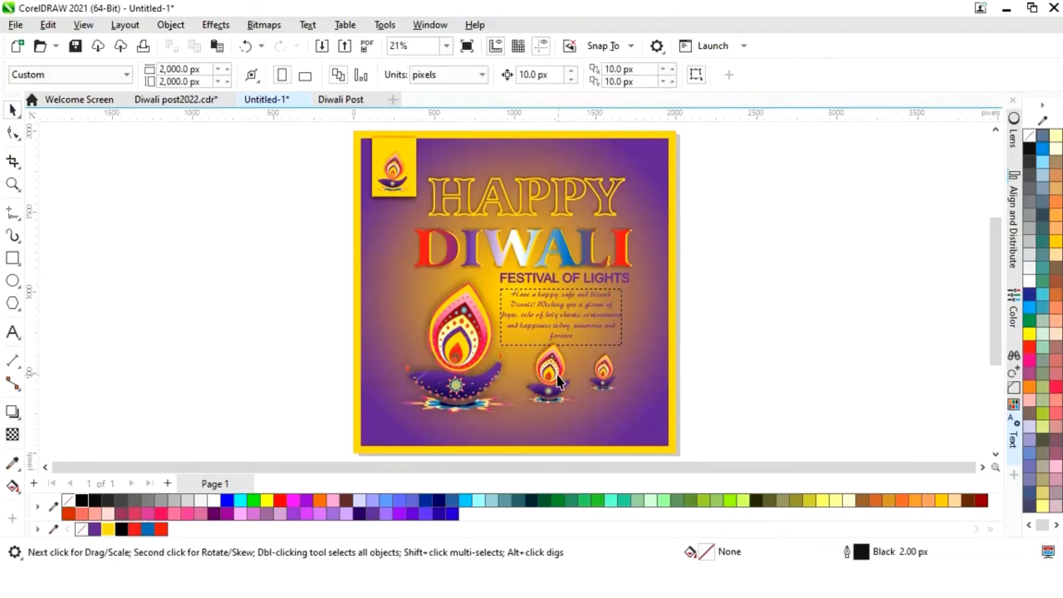
- Edit the large diya's shadow and lengthen the middle diya's shadow slightly
{"action": "left_click", "coordinate": [459, 394]}
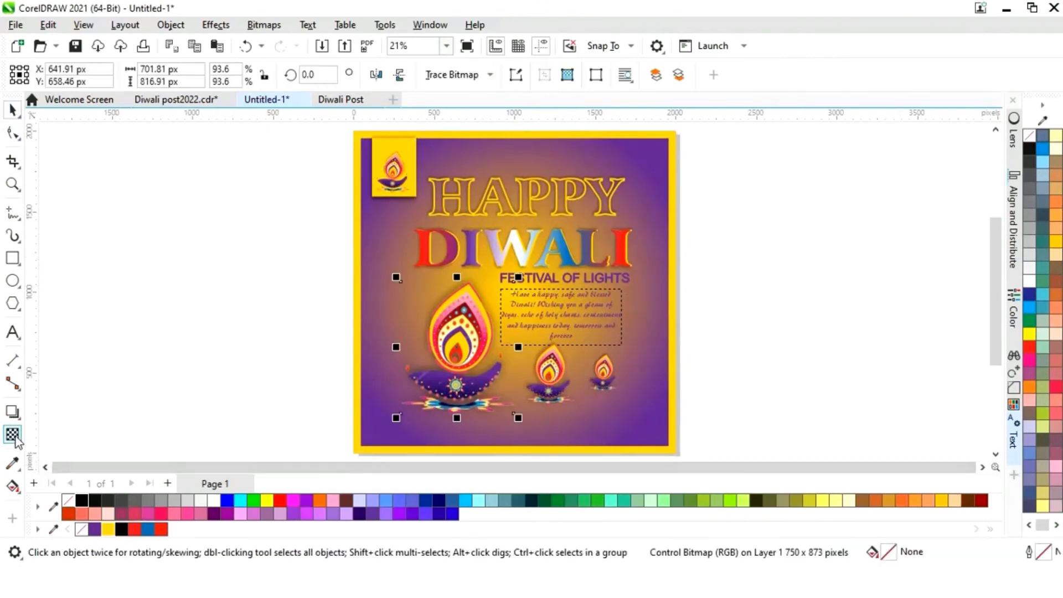
{"action": "left_click", "coordinate": [12, 412]}
{"action": "mouse_move", "coordinate": [457, 420]}
{"action": "left_mouse_down"}
{"action": "mouse_move", "coordinate": [461, 432]}
{"action": "mouse_move", "coordinate": [460, 421]}
{"action": "left_mouse_up"}
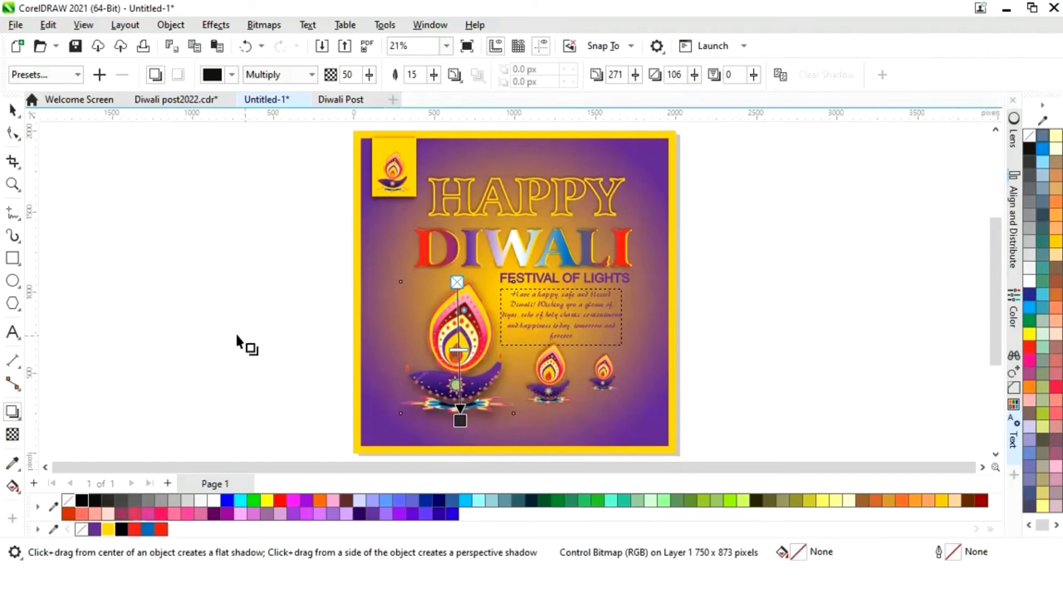
{"action": "left_click", "coordinate": [562, 392]}
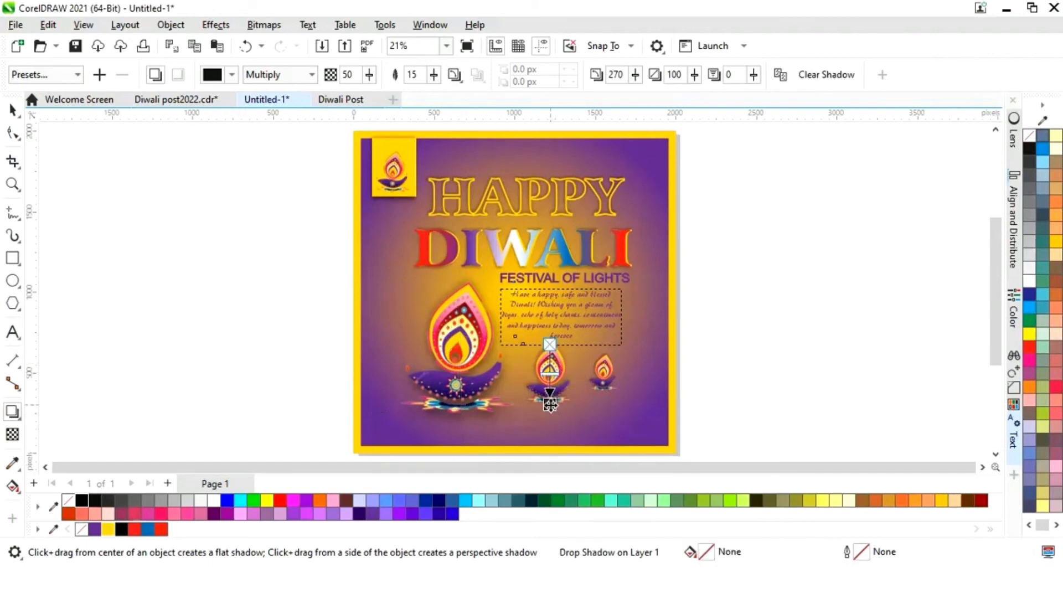
{"action": "left_click_drag", "start_coordinate": [550, 404], "coordinate": [549, 412]}
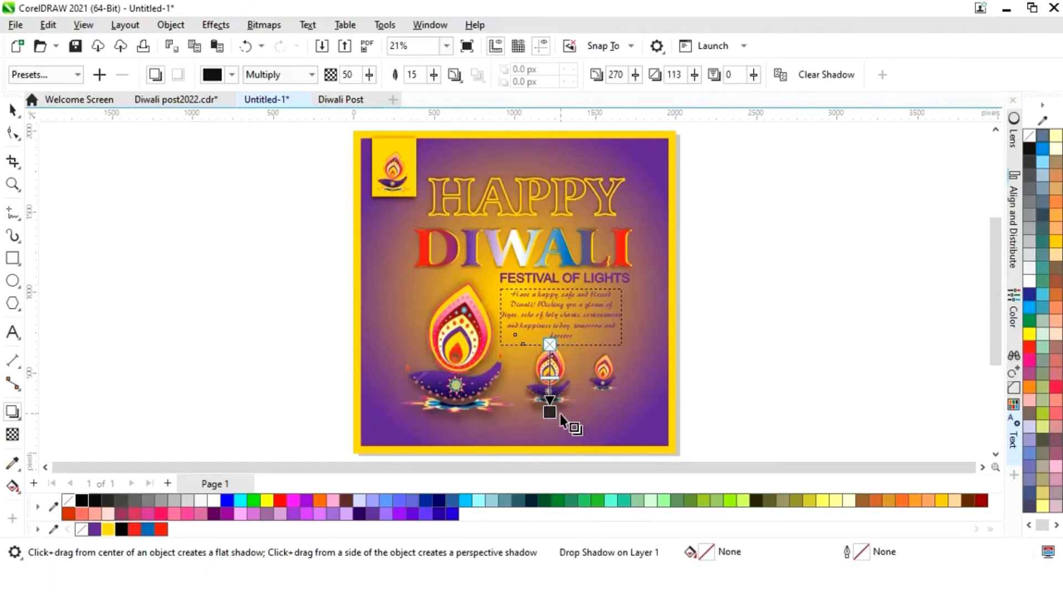
- Zoom in to trim the middle diya's shadow and stretch the smallest diya's shadow down
{"action": "key", "text": "z"}
{"action": "left_click_drag", "start_coordinate": [475, 304], "coordinate": [659, 439]}
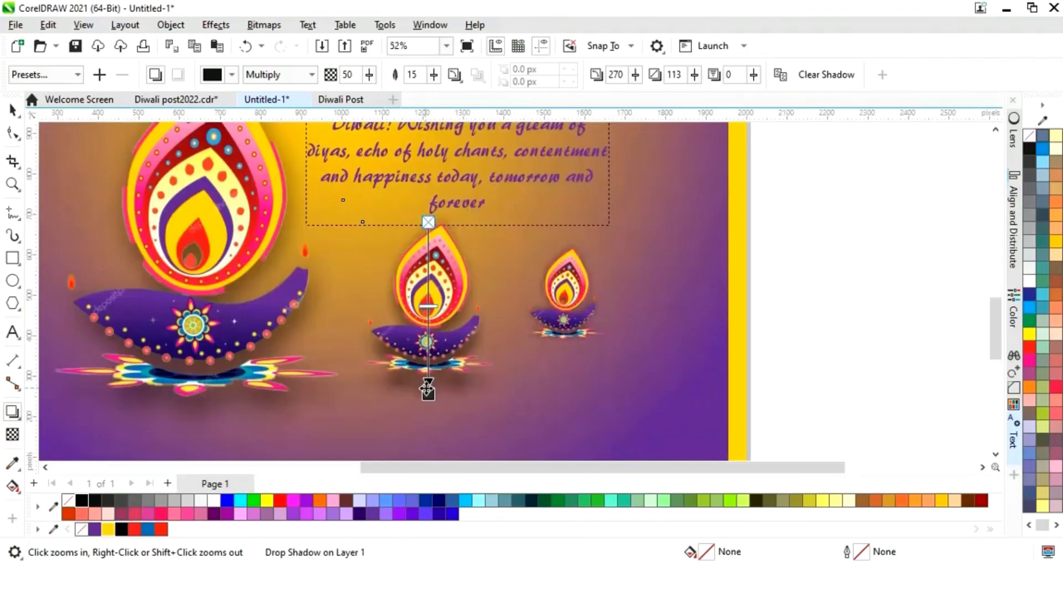
{"action": "left_click_drag", "start_coordinate": [426, 385], "coordinate": [428, 387]}
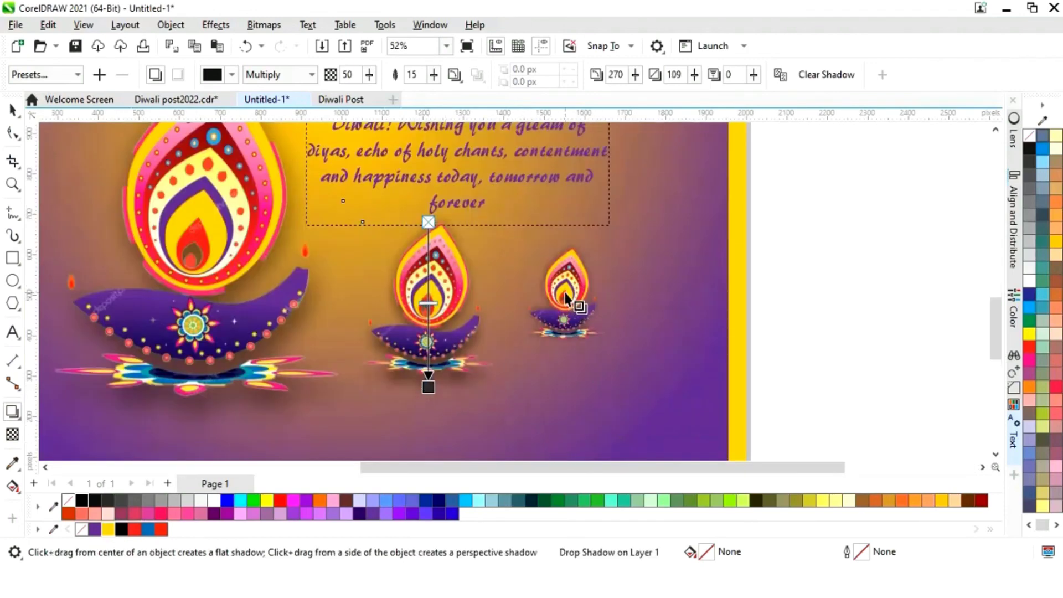
{"action": "left_click_drag", "start_coordinate": [565, 248], "coordinate": [566, 348]}
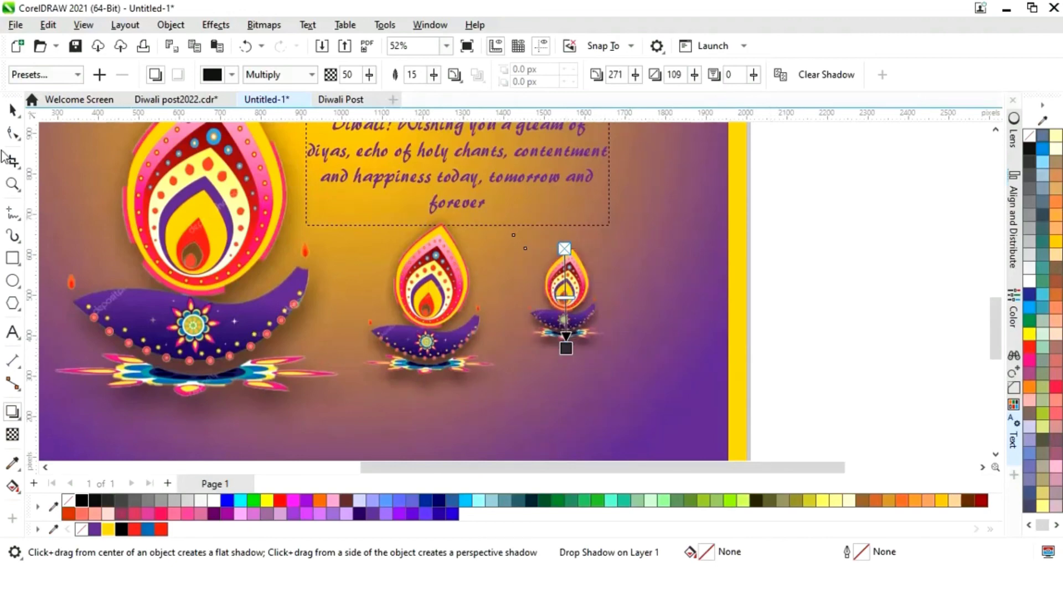
{"action": "left_click", "coordinate": [12, 110]}
{"action": "key", "text": "F4"}
{"action": "left_click", "coordinate": [865, 265]}
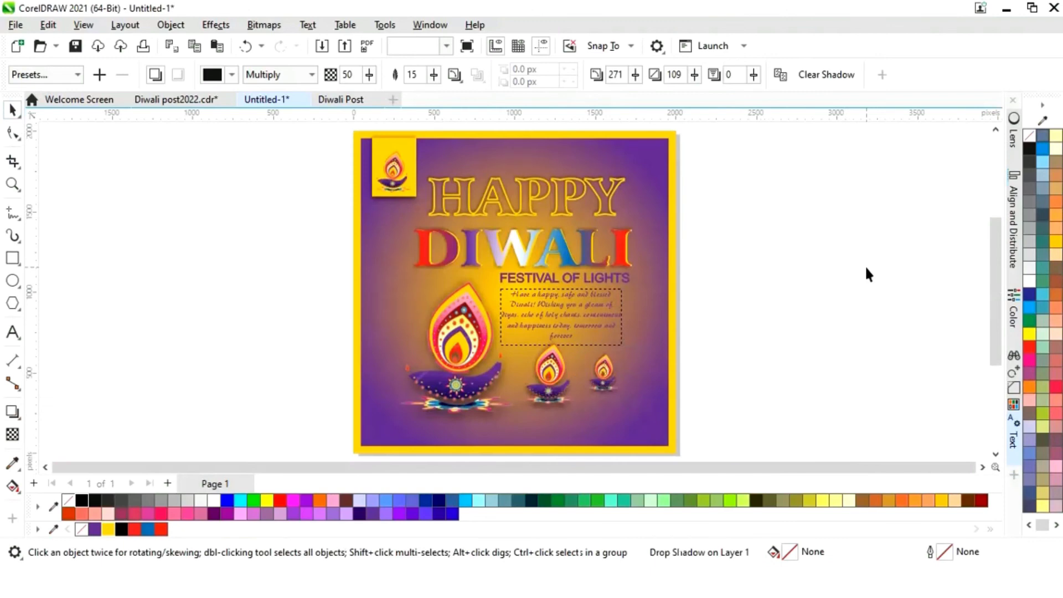
{"action": "left_click", "coordinate": [401, 144]}
- Set the corner logo box's shadow feather direction to Inside
{"action": "key", "text": "z"}
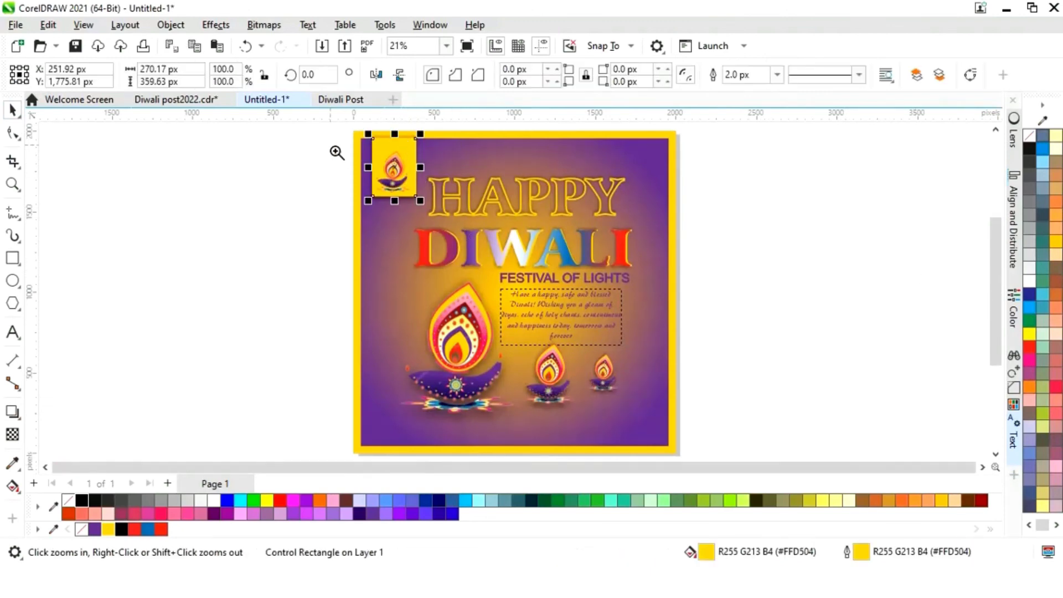
{"action": "left_click_drag", "start_coordinate": [326, 127], "coordinate": [555, 289]}
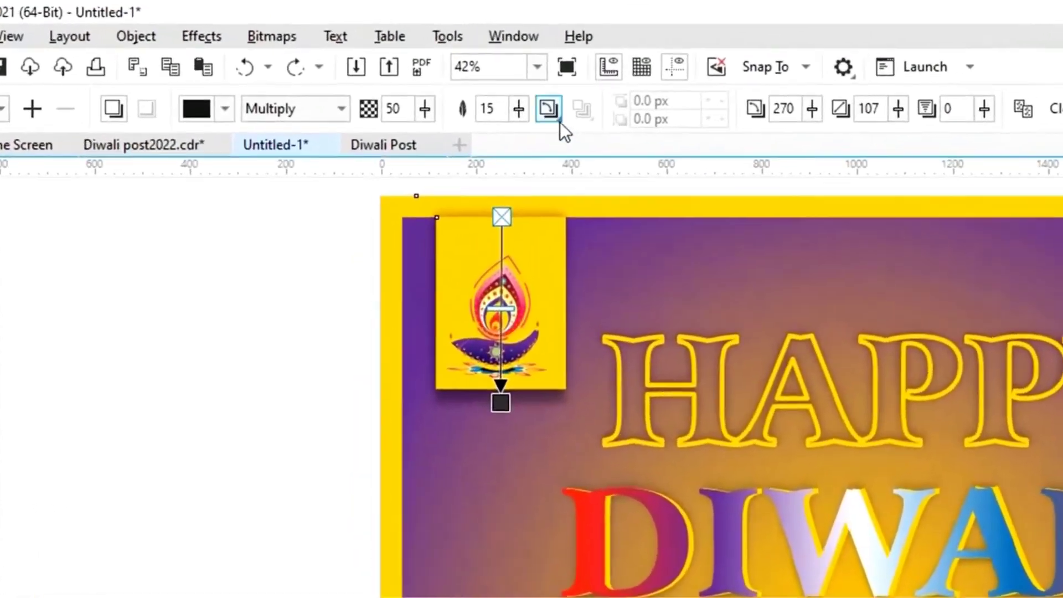
{"action": "left_click", "coordinate": [454, 75]}
{"action": "left_click", "coordinate": [623, 181]}
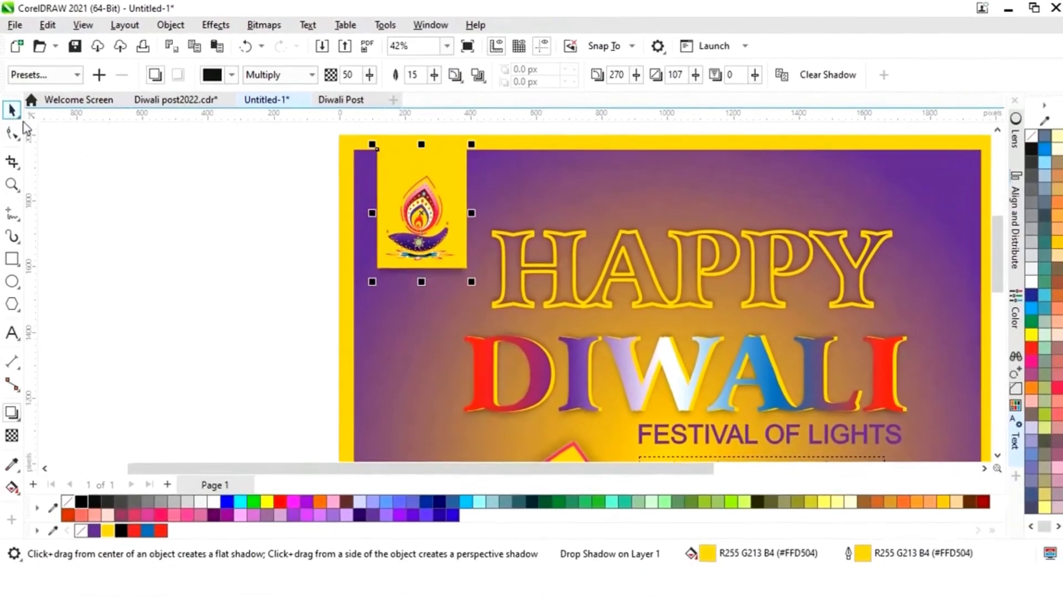
- Fit the whole page in view and preview the finished post full screen
{"action": "left_click", "coordinate": [268, 437]}
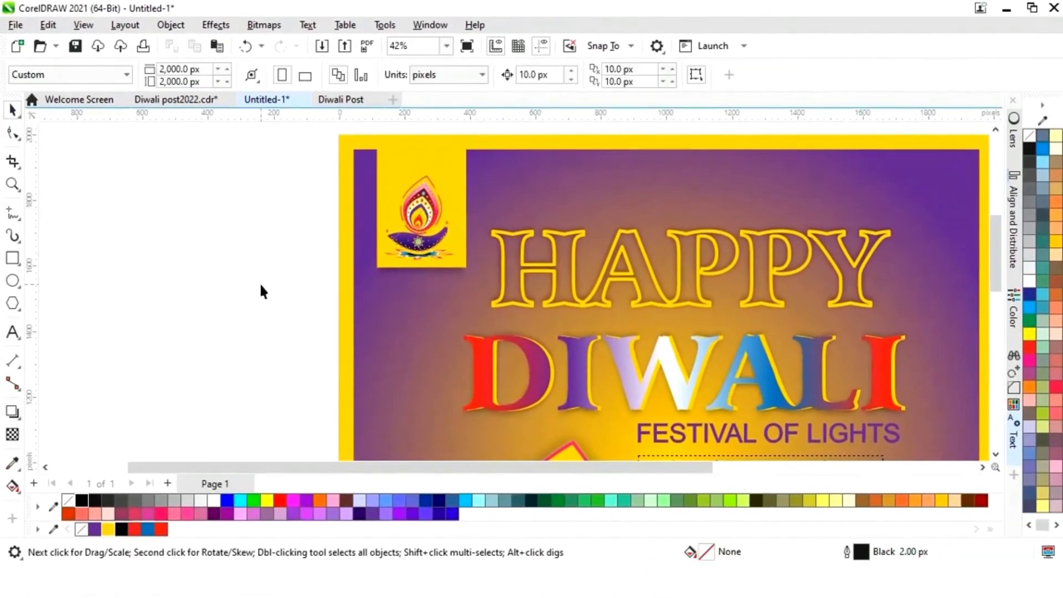
{"action": "key", "text": "shift+F4"}
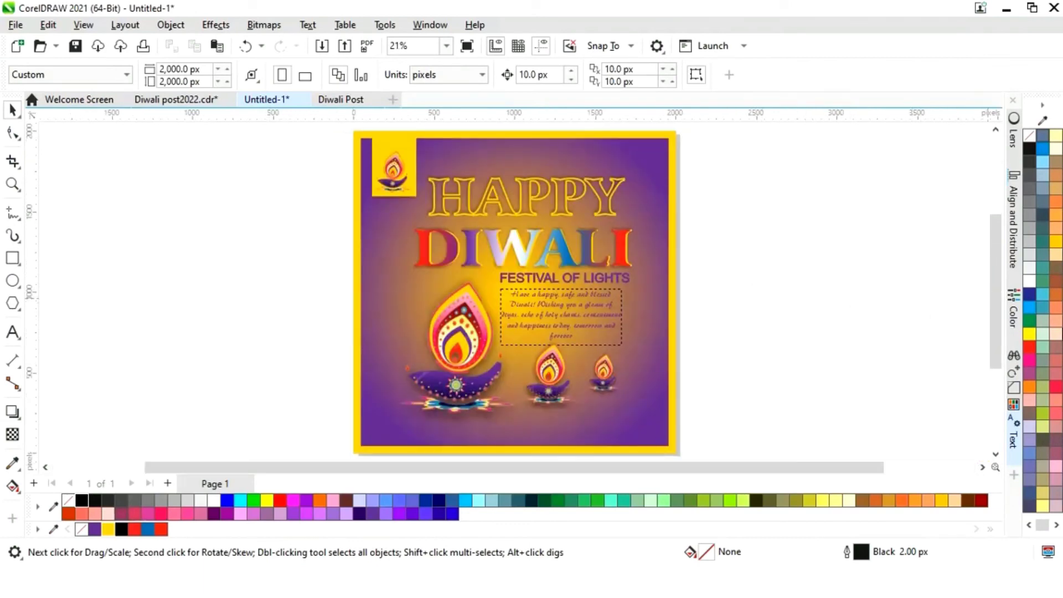
{"action": "key", "text": "F9"}
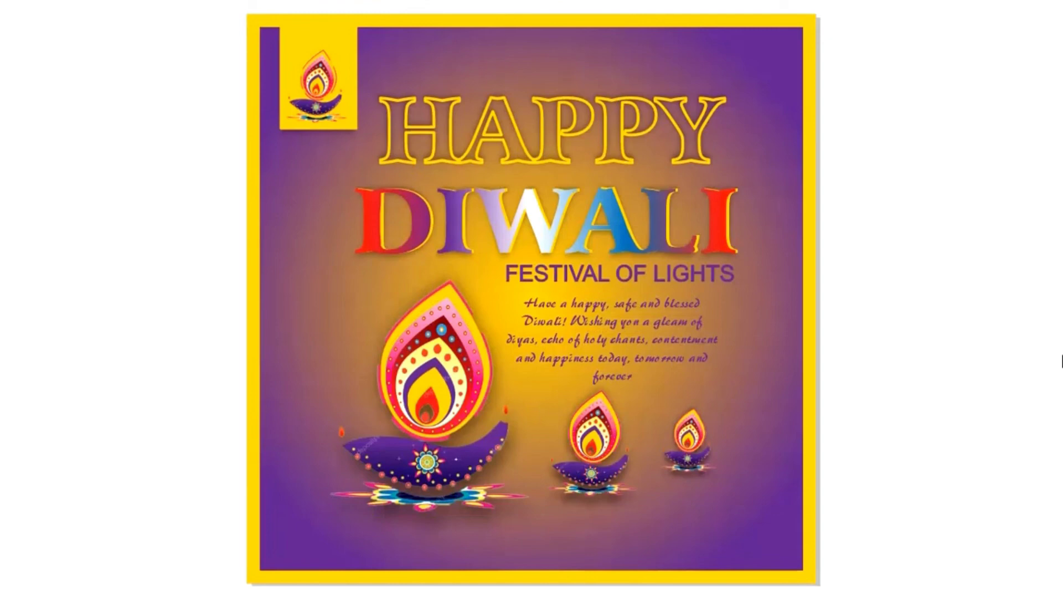